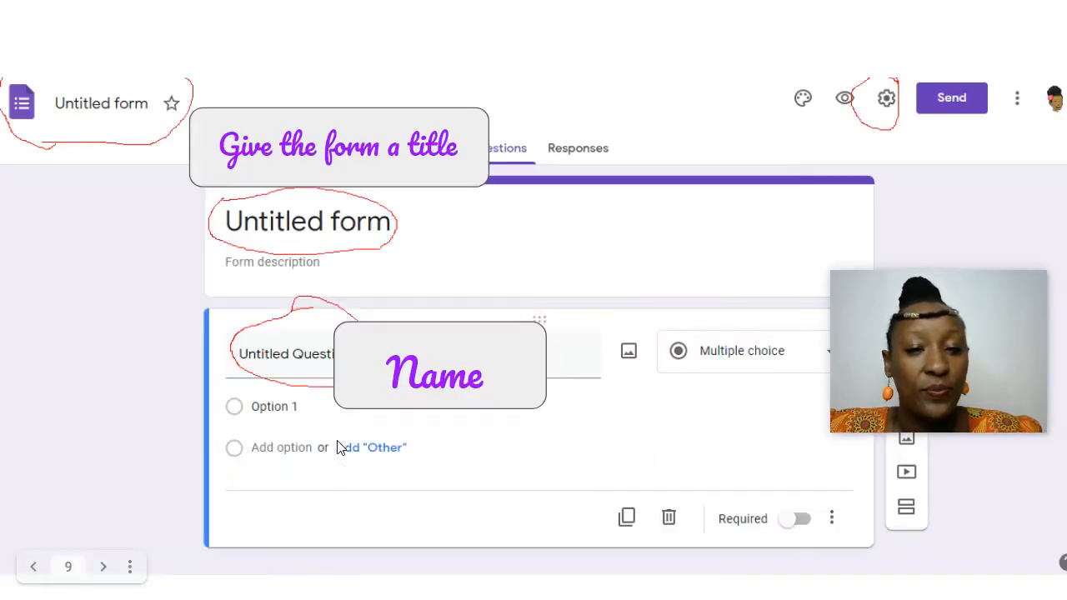
left_click(338, 448)
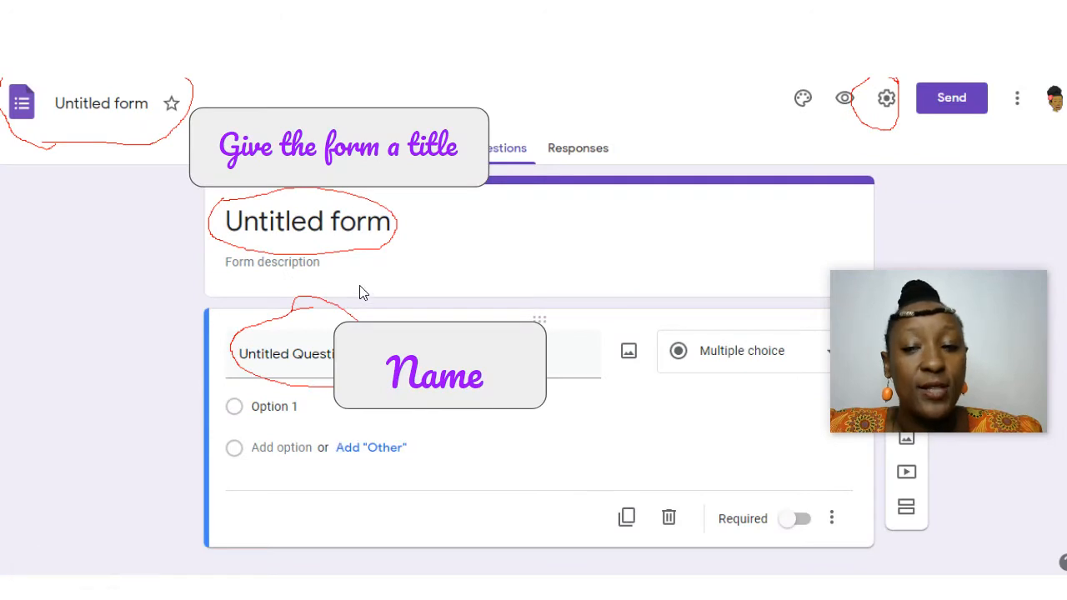
left_click(360, 315)
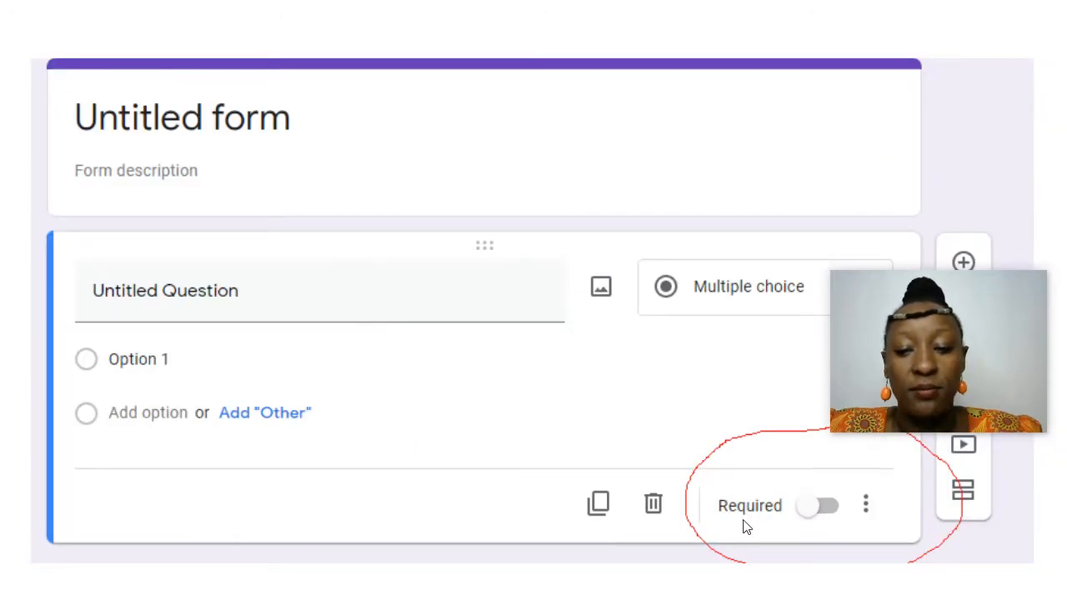
left_click(809, 519)
left_click_drag(868, 352, 898, 501)
left_click(798, 408)
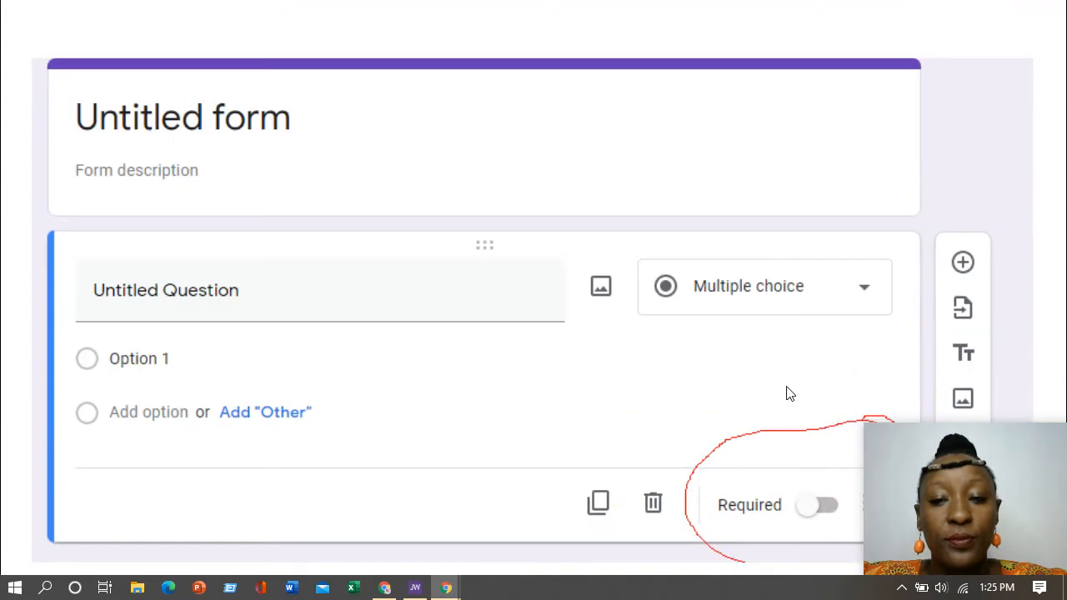
left_click(722, 346)
left_click(722, 351)
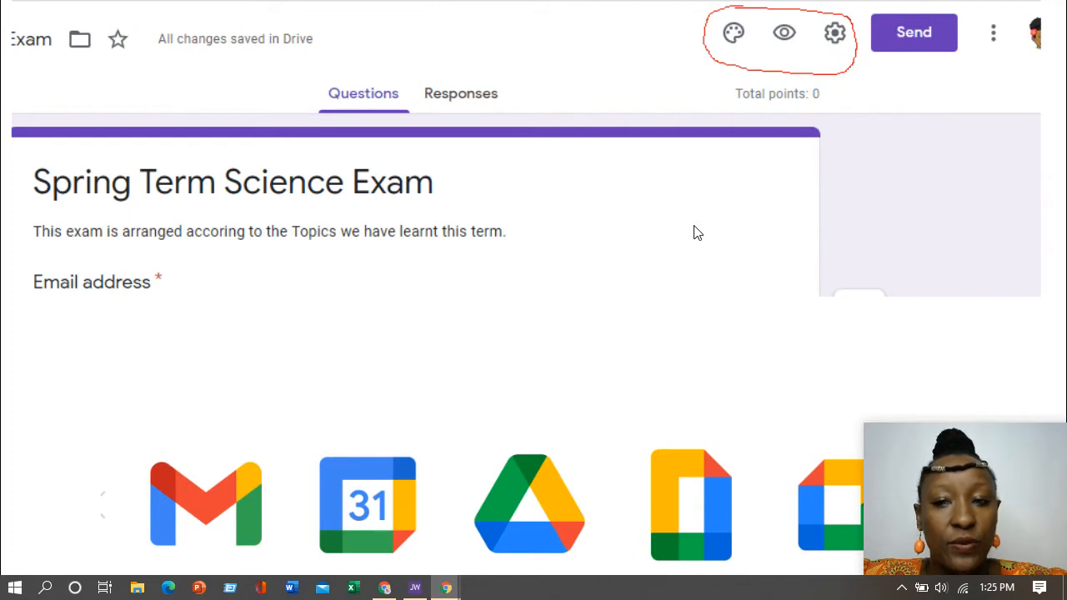
left_click(421, 214)
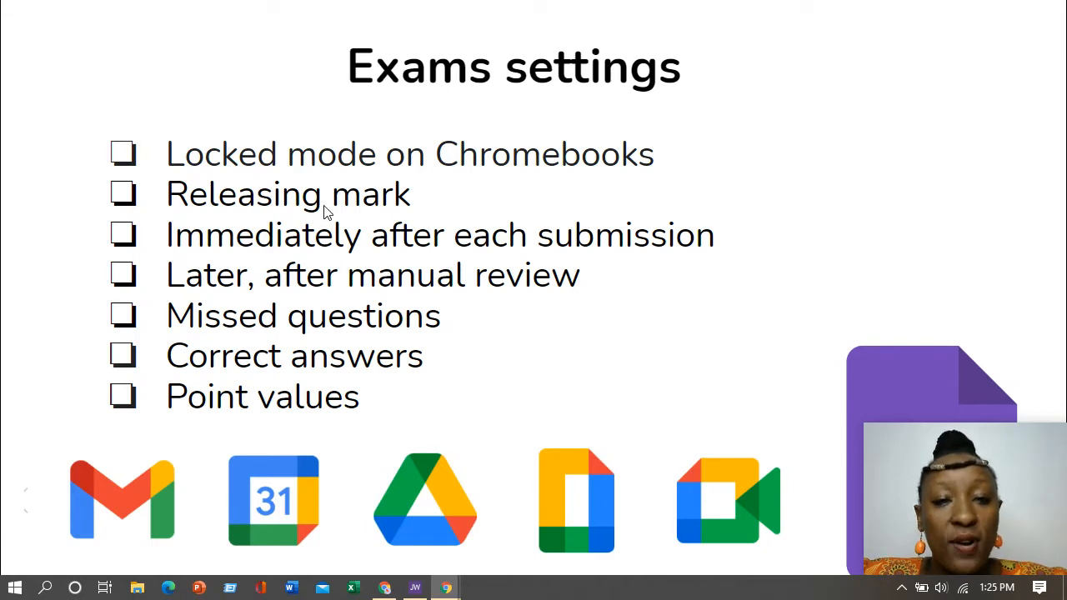
left_click(331, 219)
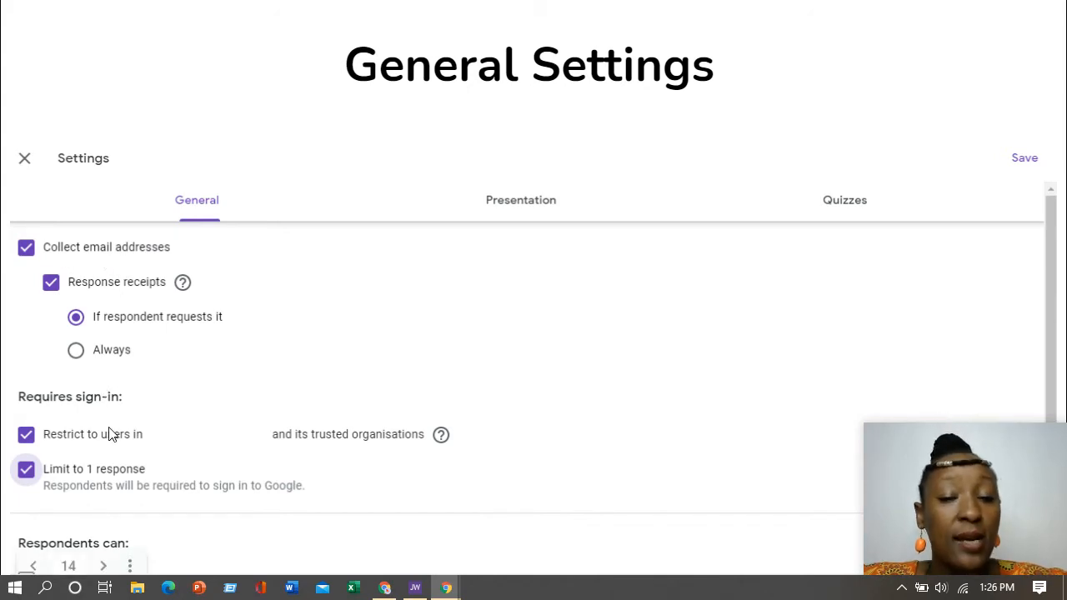
left_click(259, 447)
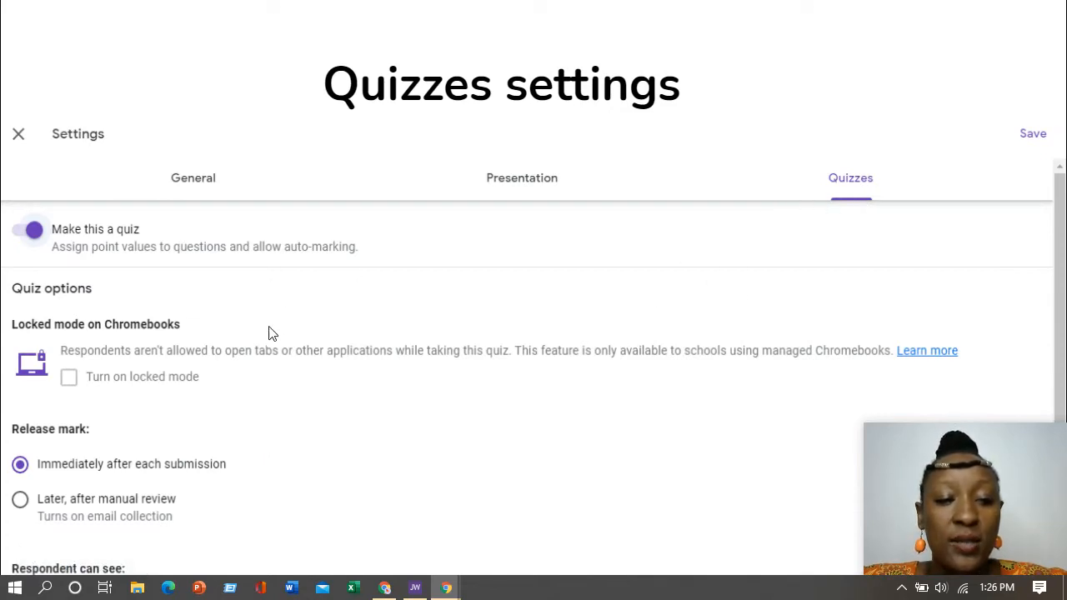
left_click(428, 336)
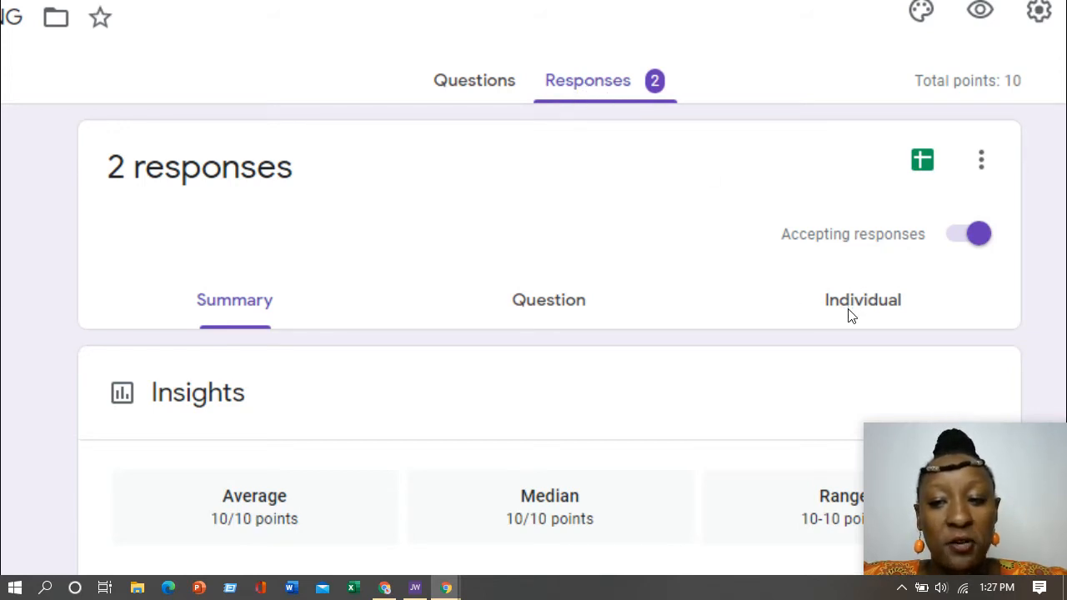
left_click(809, 332)
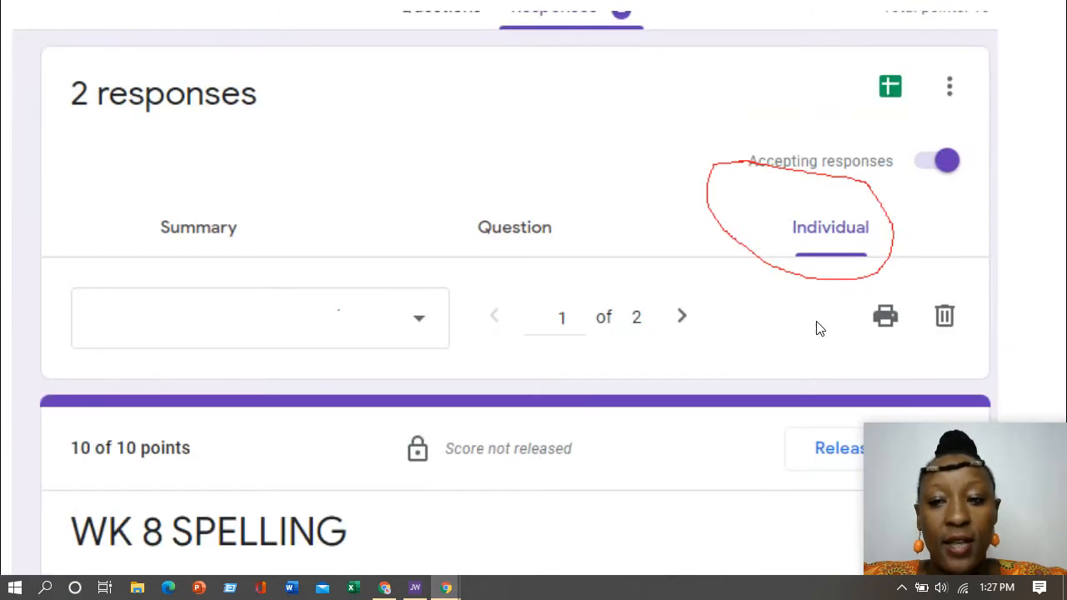
left_click(879, 112)
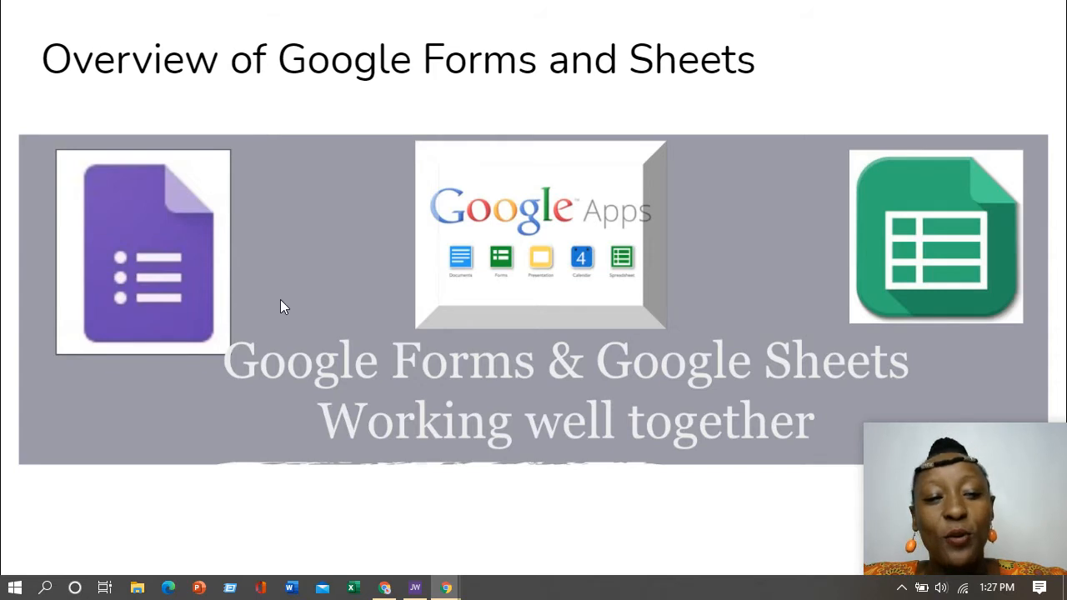
left_click(733, 335)
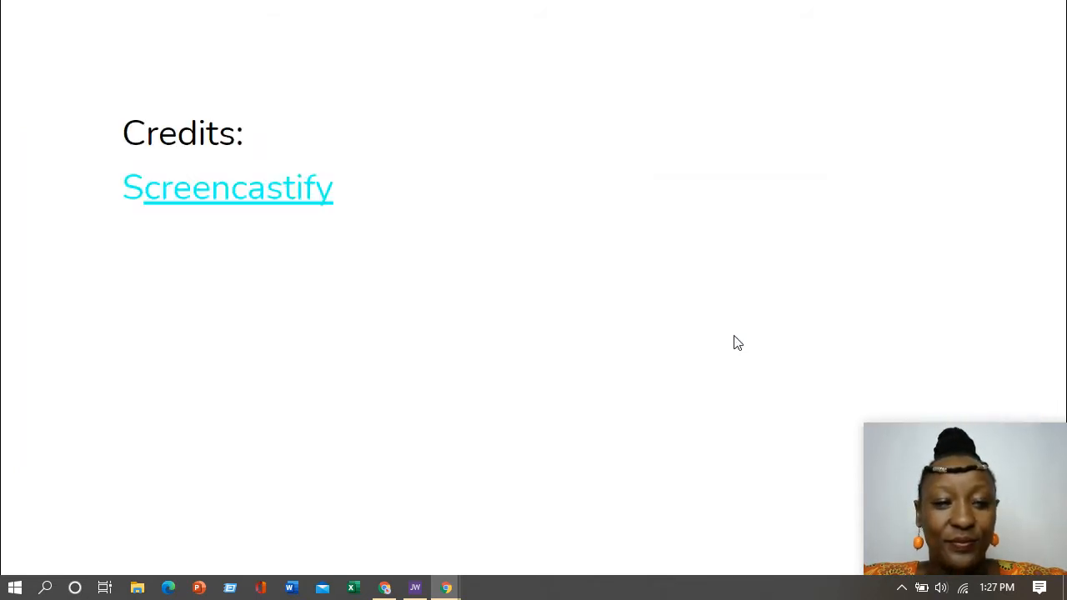
mouse_move(453, 586)
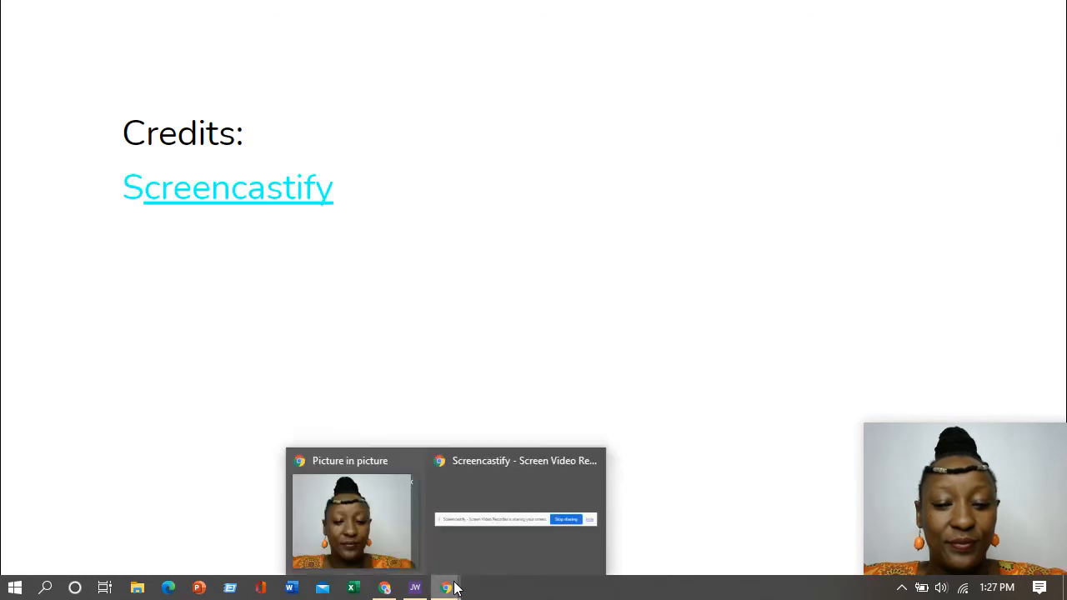
left_click(555, 521)
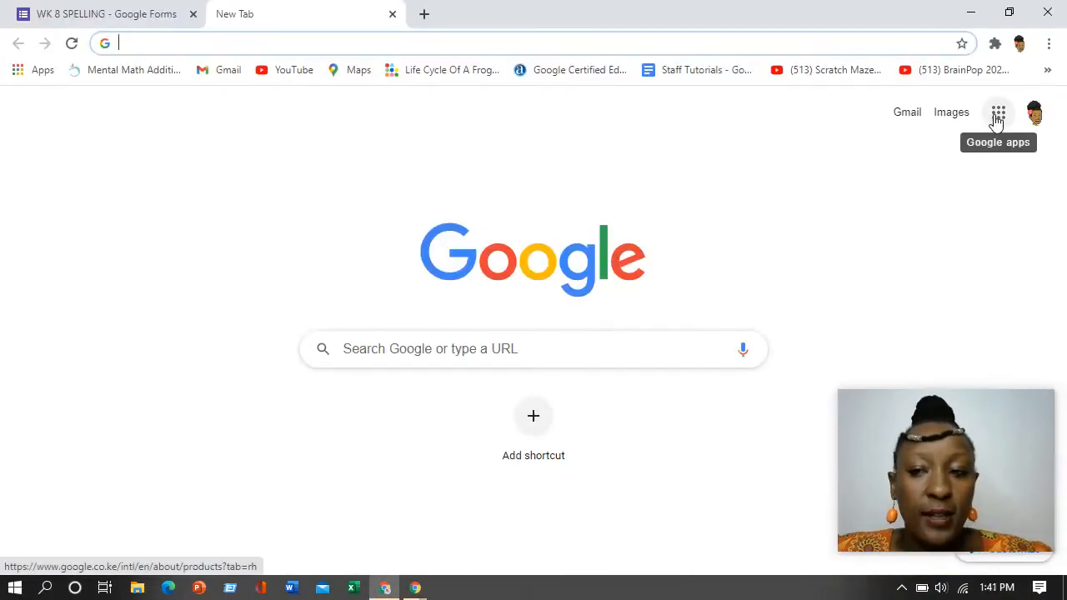
Create a new blank Google Form from Google Drive and close the Drive page, keeping the form open
left_click(998, 115)
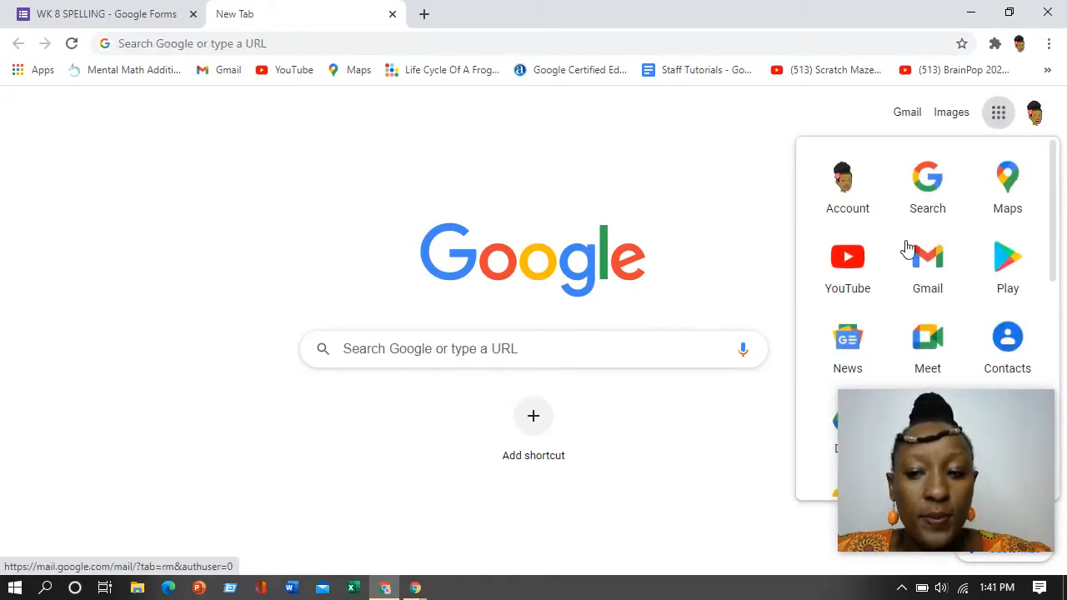
scroll(907, 248, "down", 3)
left_click(848, 187)
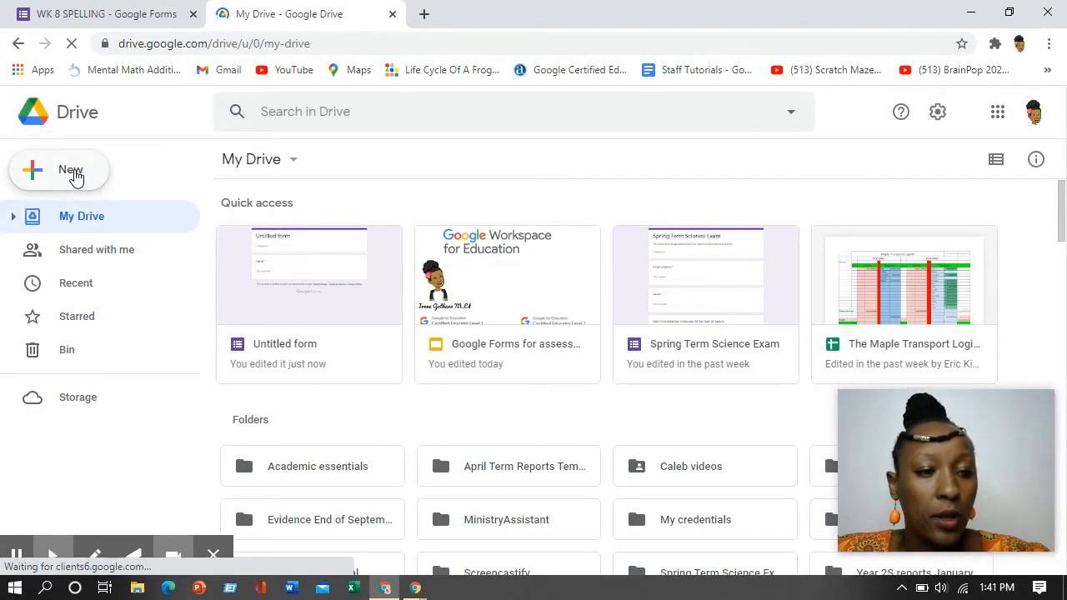
left_click(71, 171)
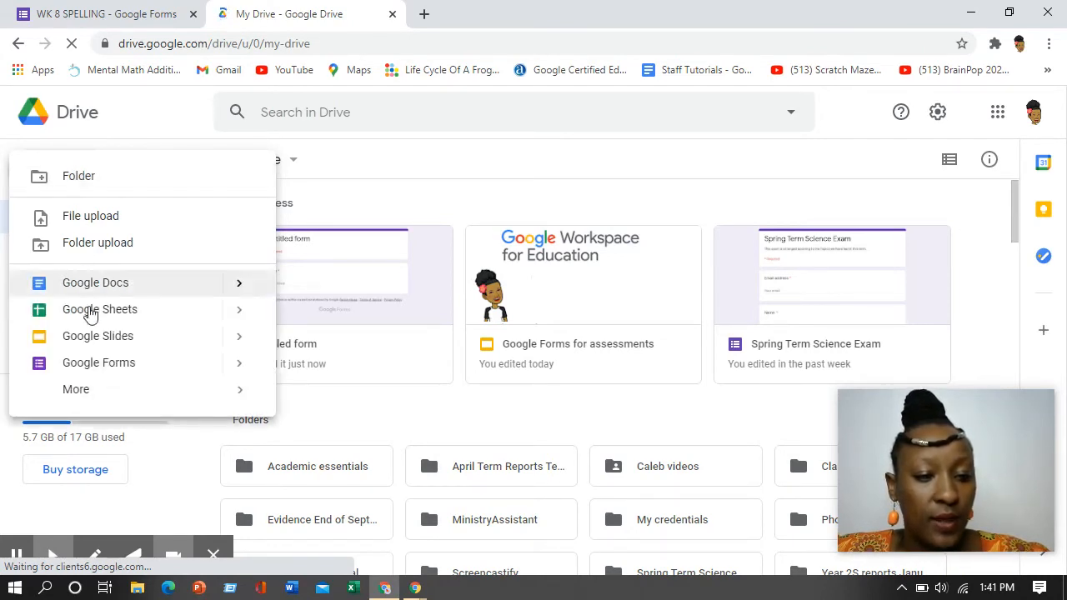
left_click(102, 370)
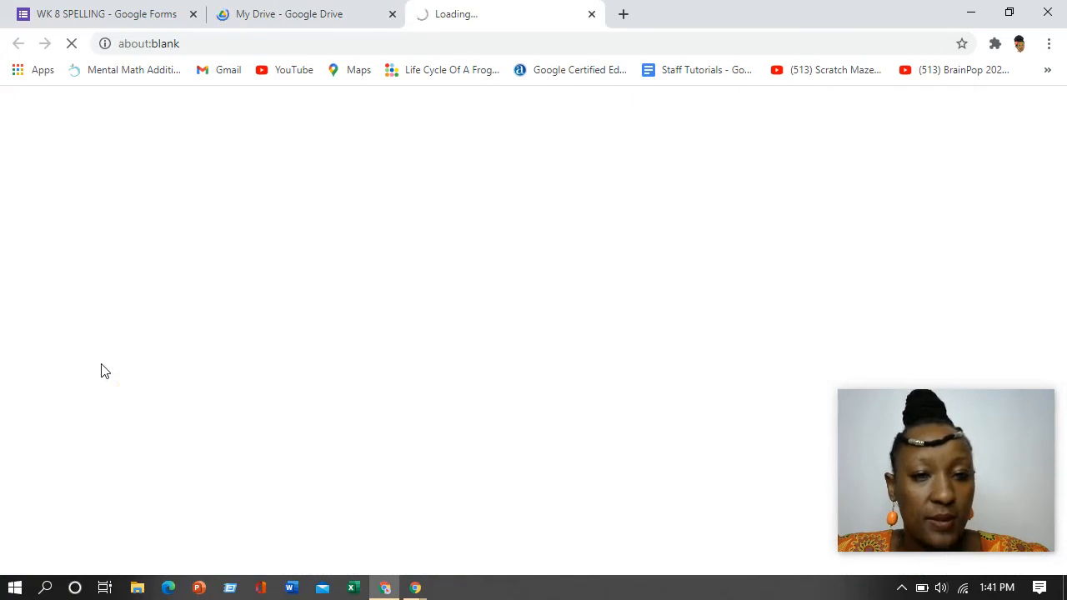
left_click(392, 14)
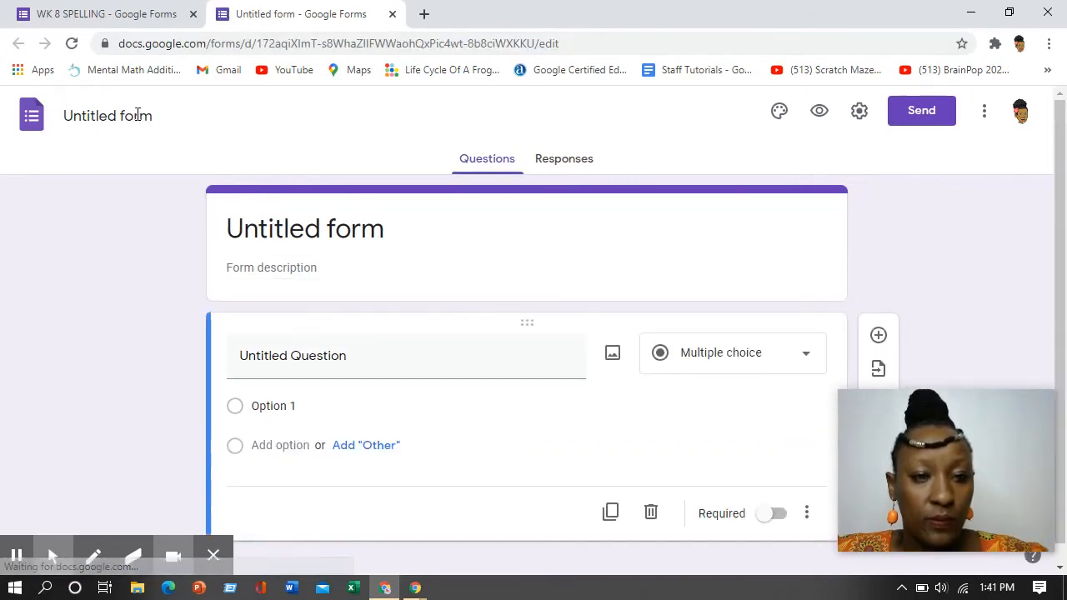
Name the form file "Spelling Exam" and apply the same text as the form's heading
left_click(138, 115)
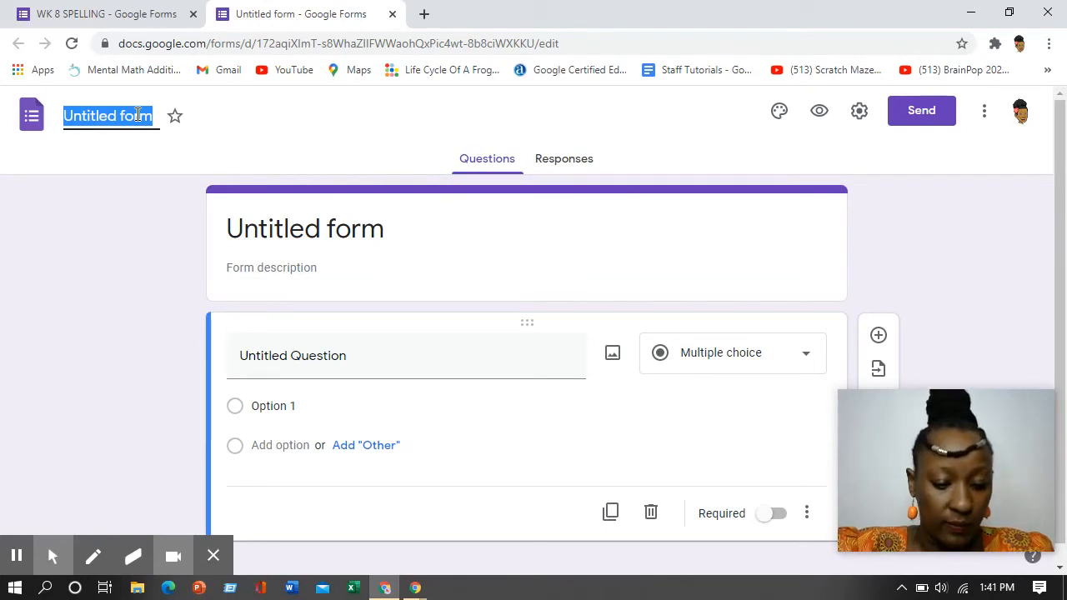
type("Spell")
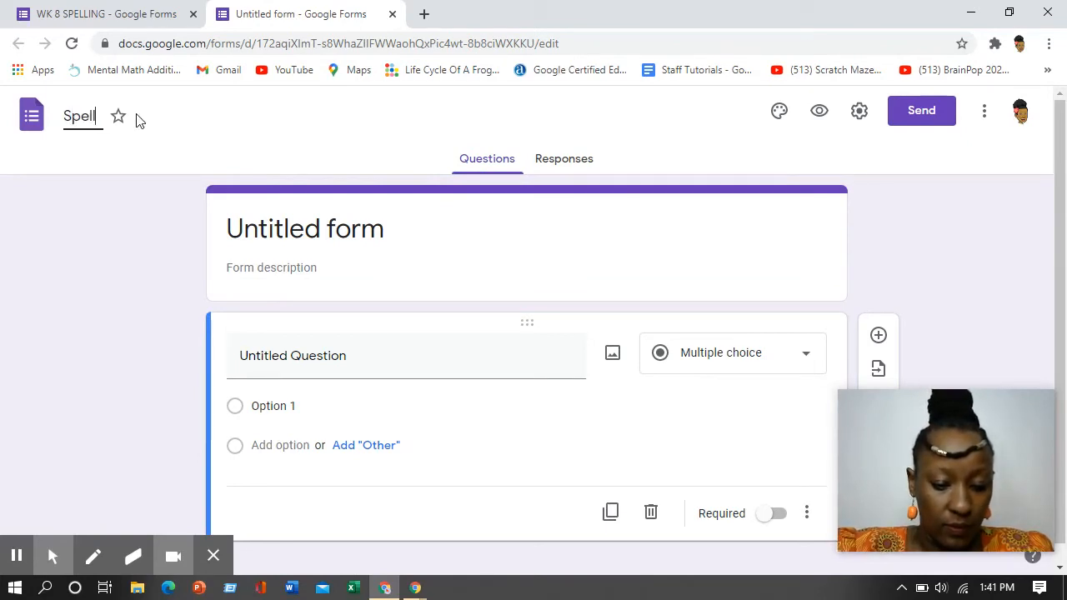
type("ing Exam")
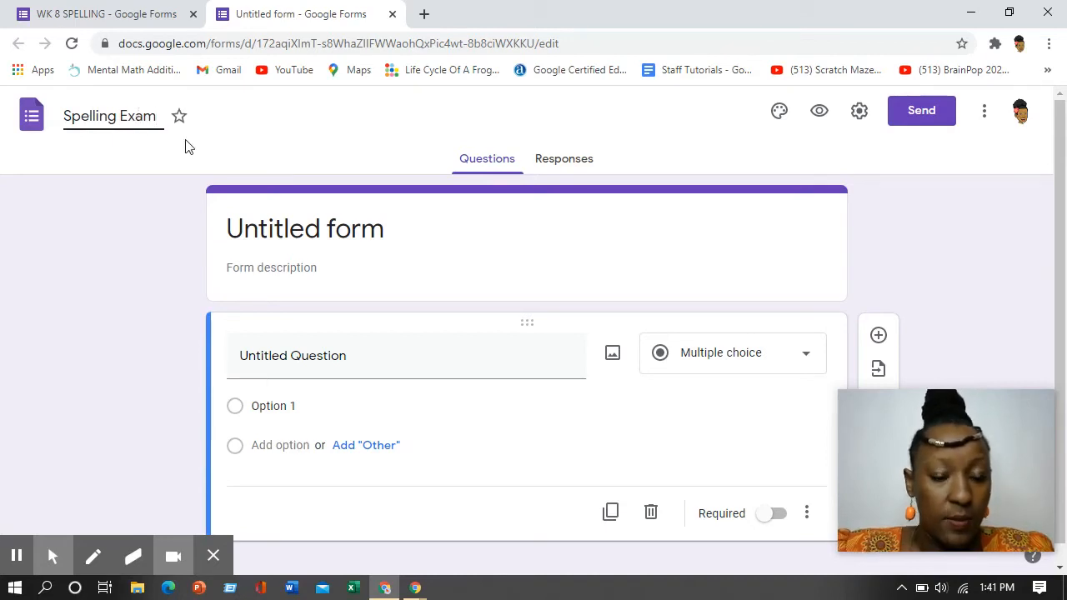
left_click(350, 230)
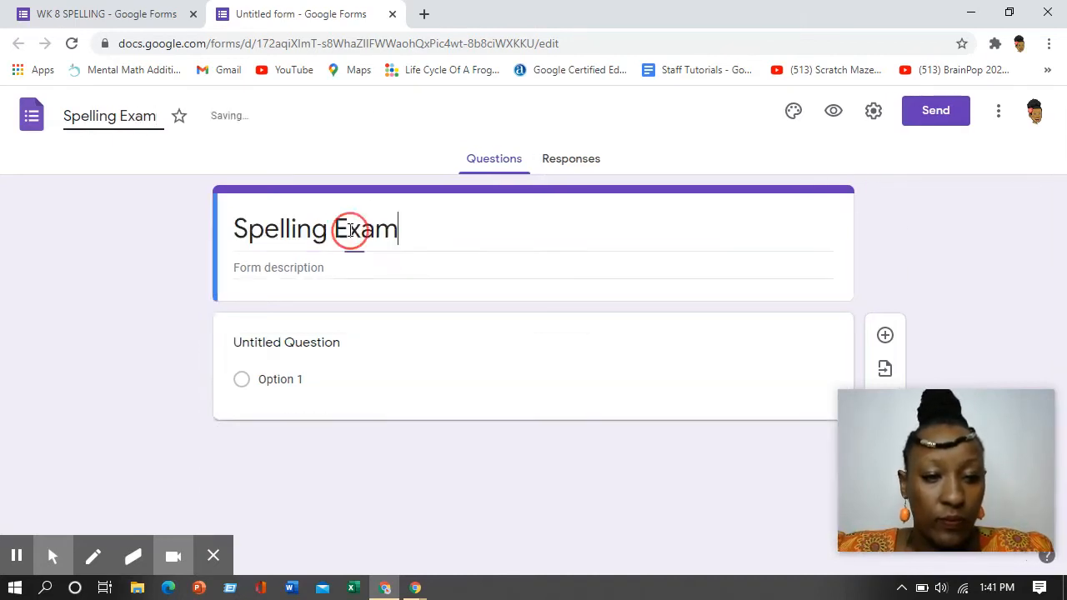
Enter "Spring spelling test" as the form description
left_click(302, 269)
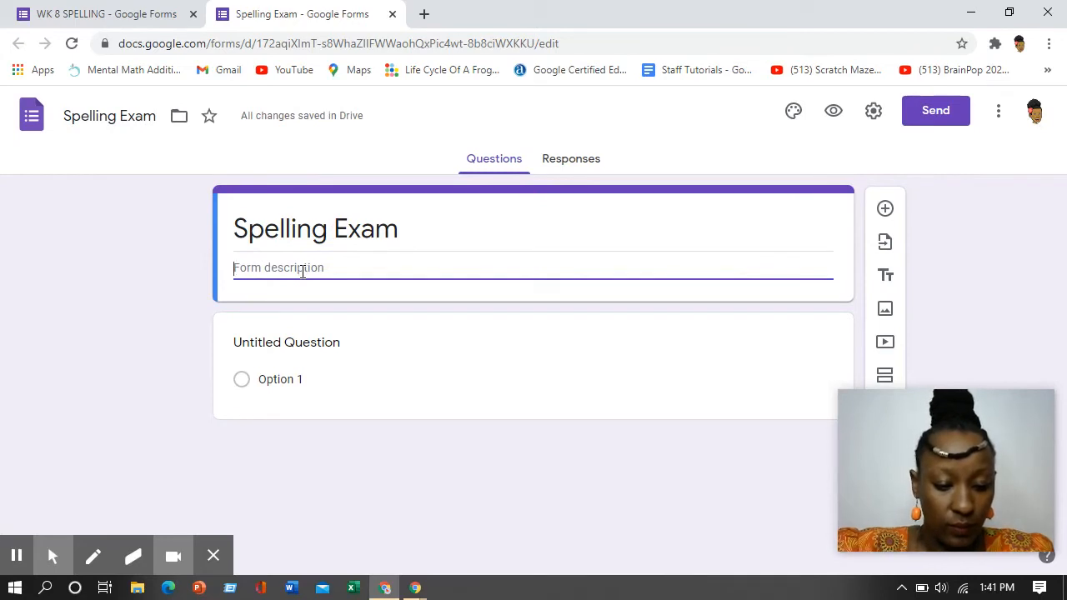
type("Spring")
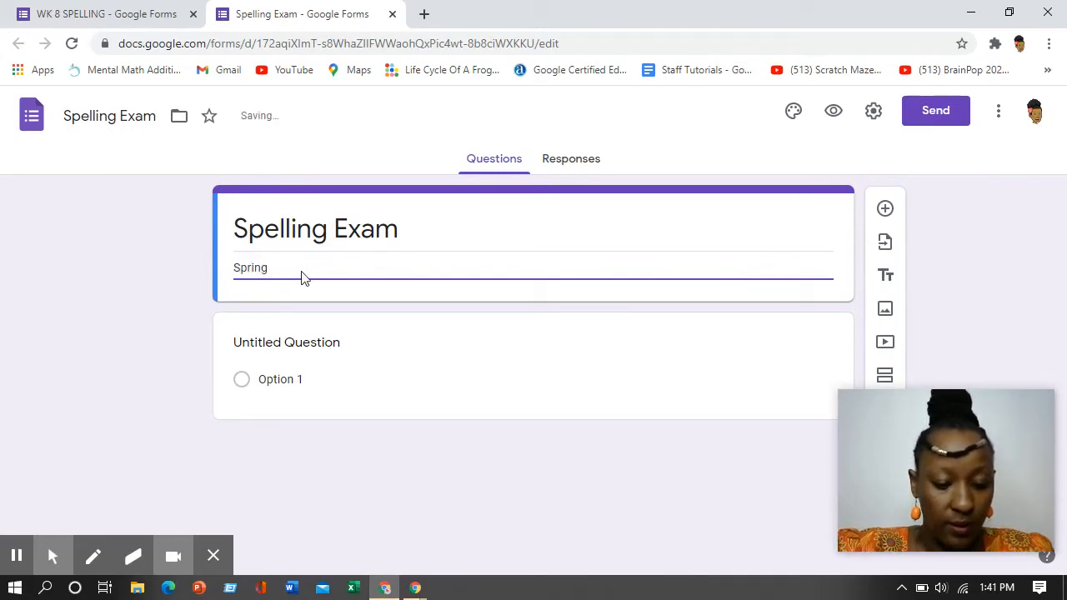
type(" spelli")
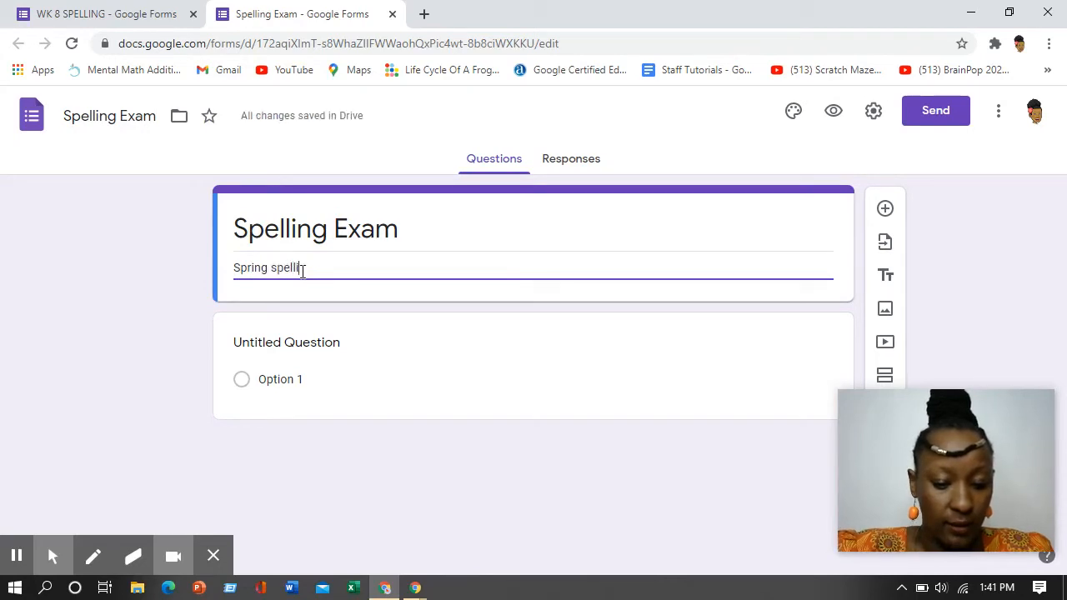
type("ng tests")
key("BackSpace")
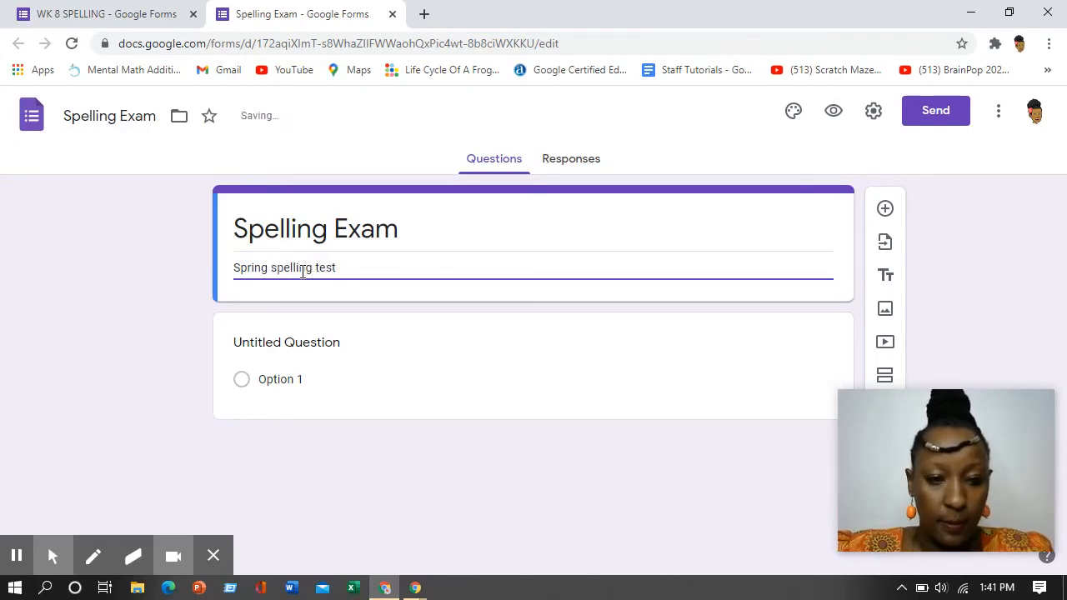
Turn the untitled question into a required short-answer question titled "Name"
left_click(288, 344)
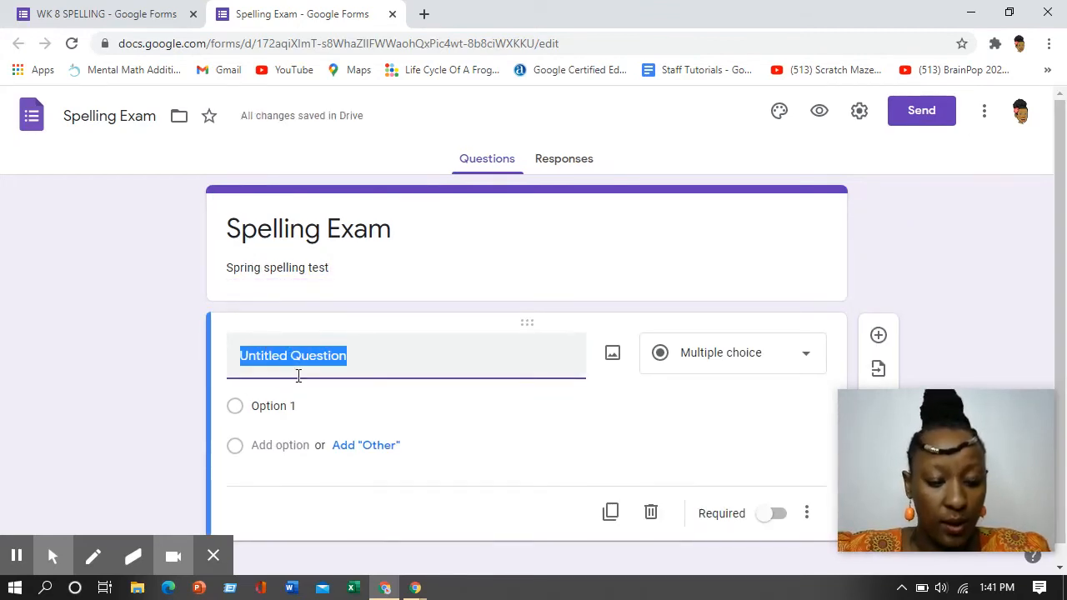
type("Name")
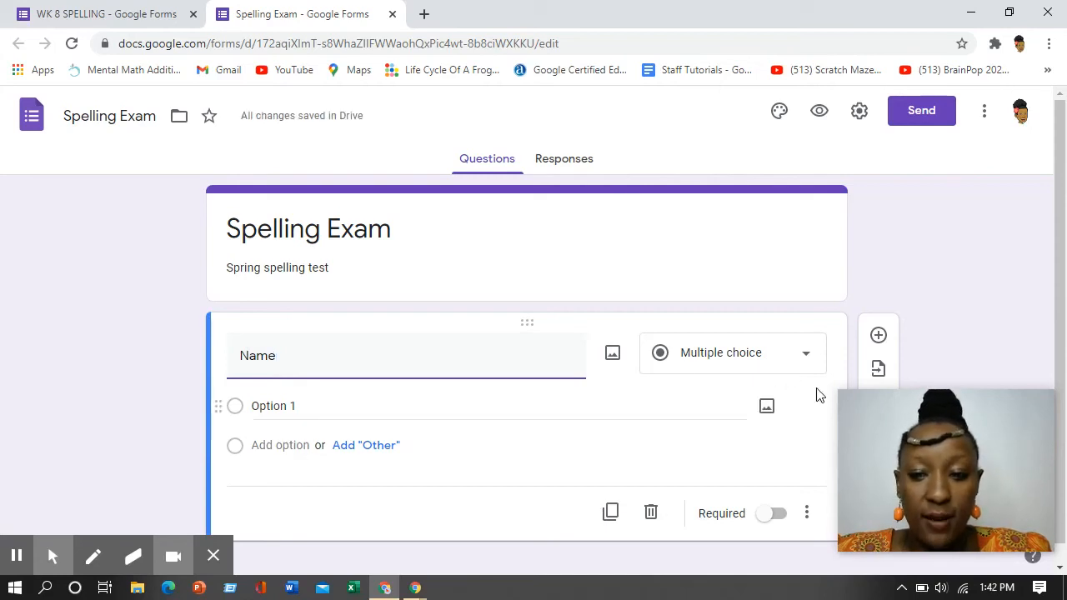
left_click(815, 354)
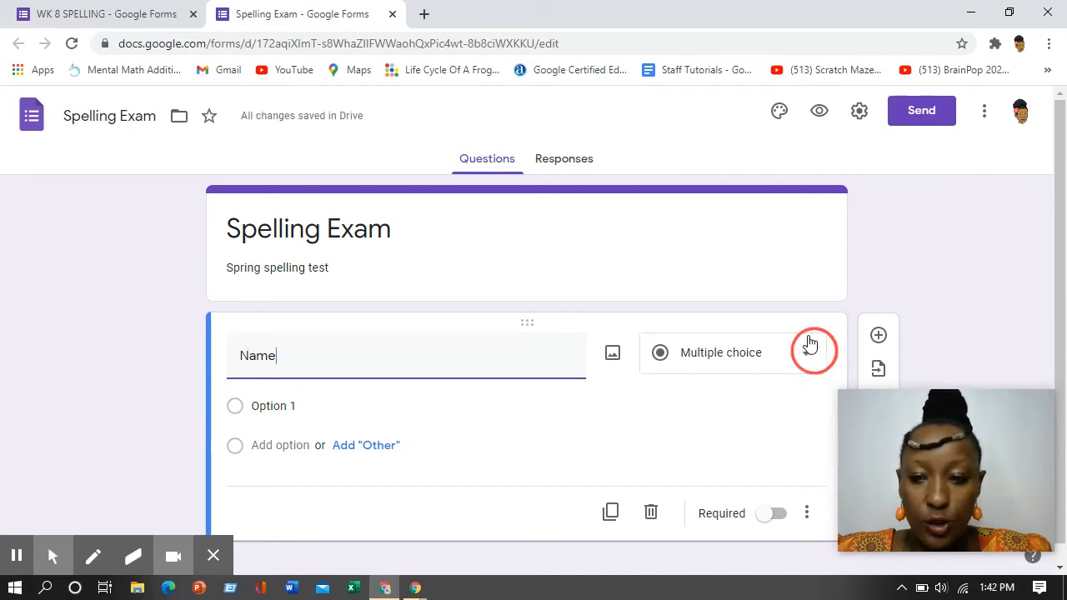
left_click(733, 135)
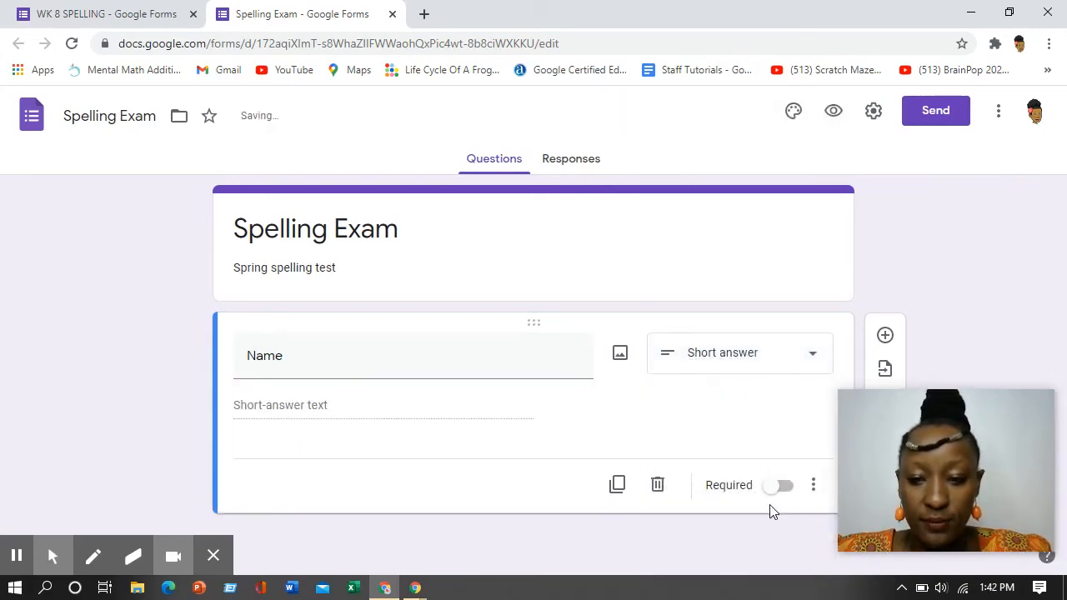
left_click(775, 490)
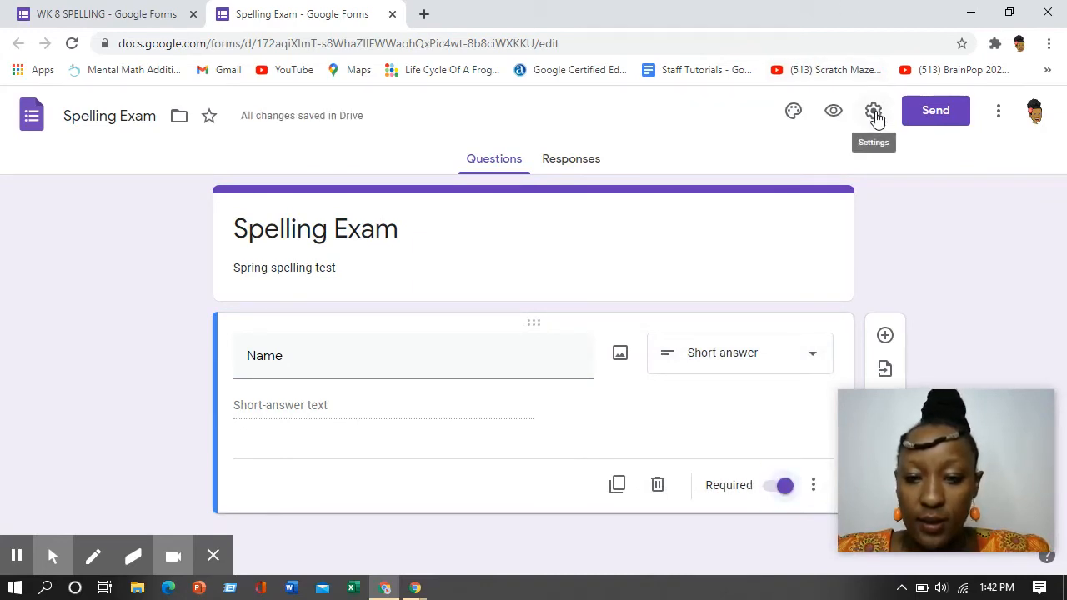
Set the form to collect email addresses, always send response receipts, and limit each respondent to 1 response
left_click(873, 113)
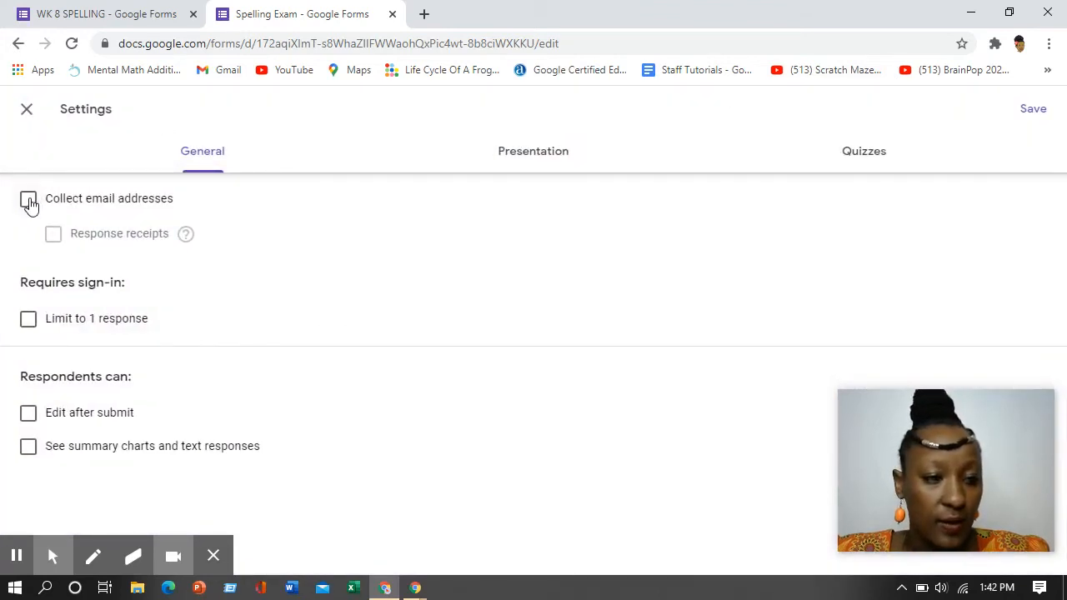
left_click(30, 204)
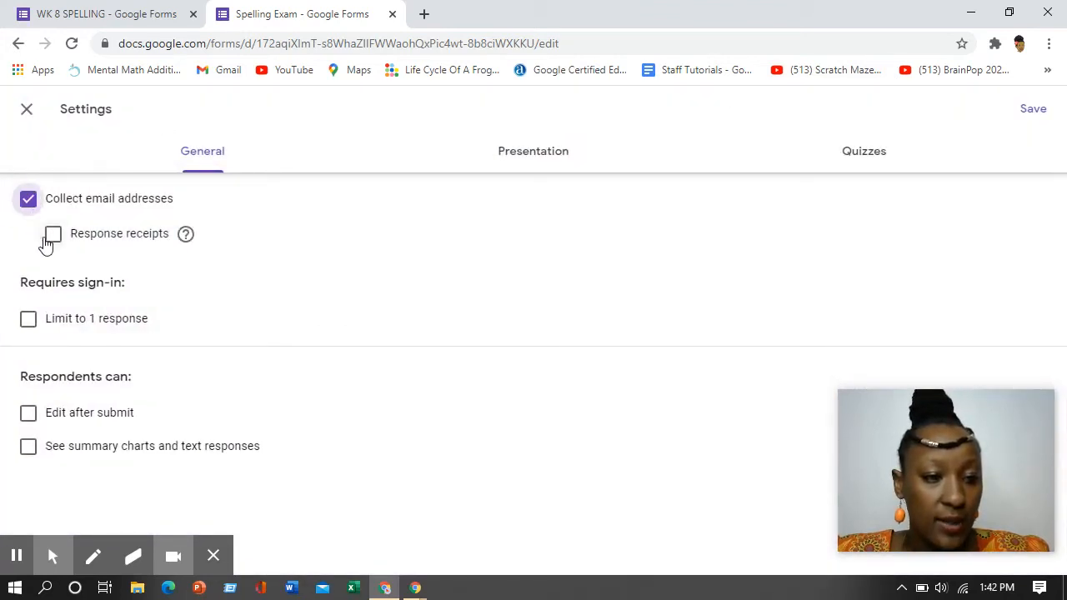
left_click(54, 238)
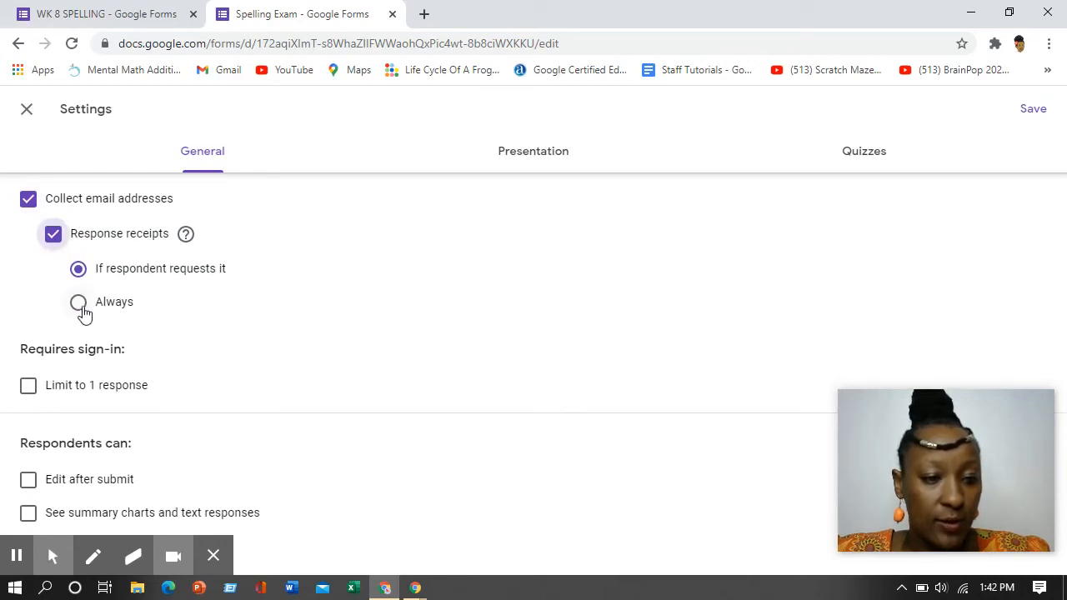
left_click(81, 307)
left_click(28, 386)
mouse_move(215, 564)
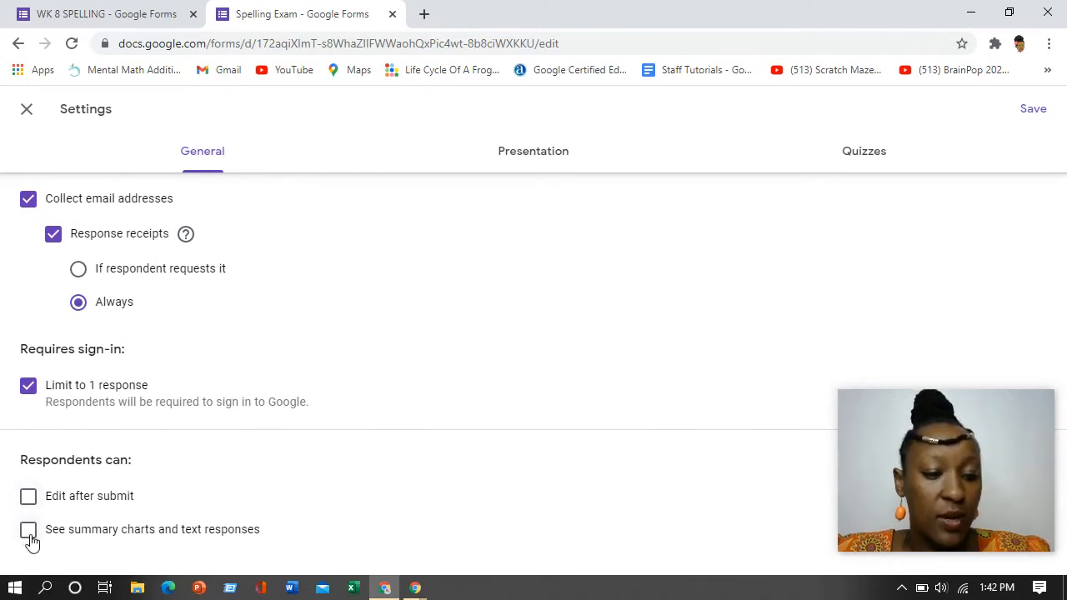
Make the form a quiz with marks released later, after manual review, and save the settings
left_click(872, 157)
left_click(28, 205)
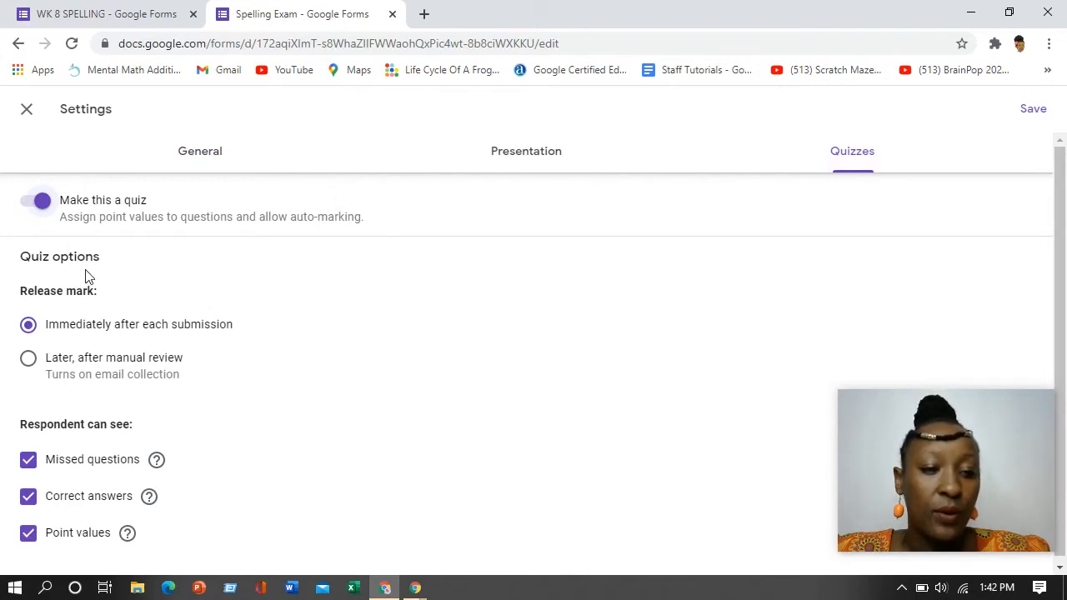
left_click(28, 359)
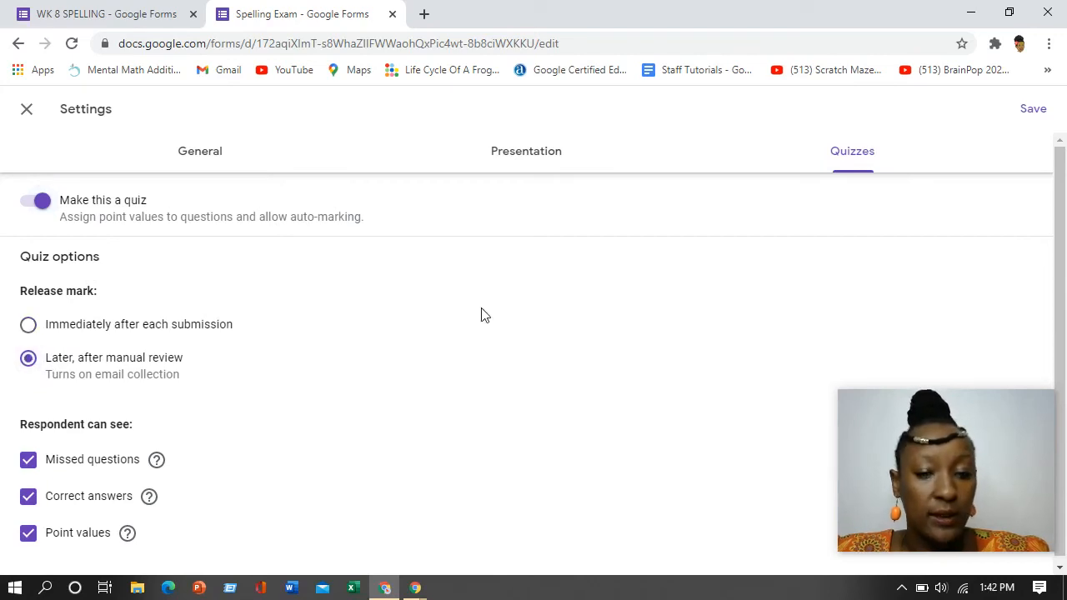
left_click(1034, 110)
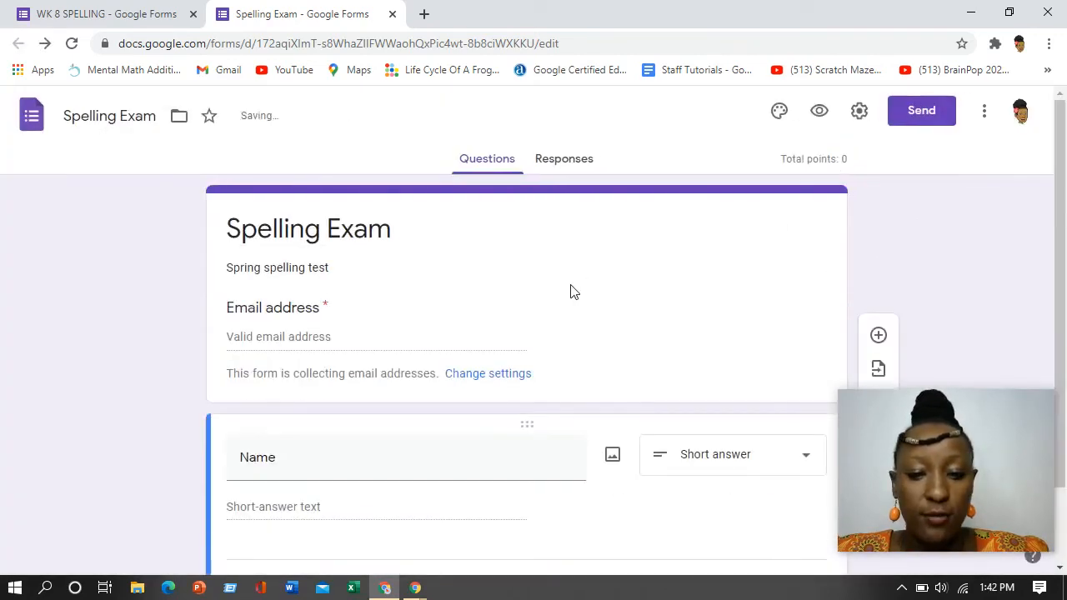
Duplicate the required Name question and clear the title of the copy
scroll(567, 324, "down", 1)
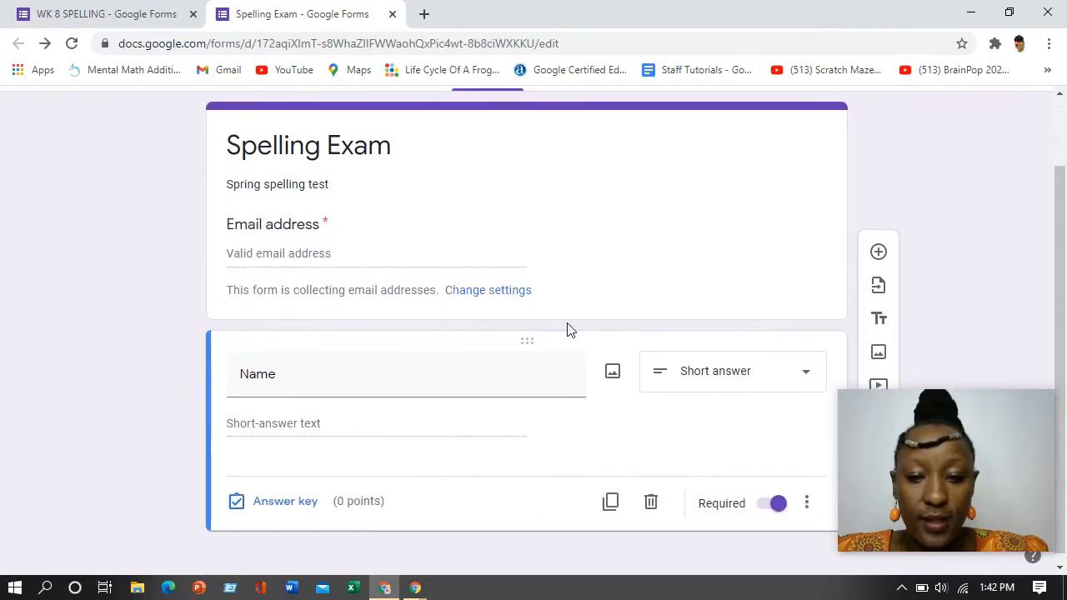
left_click(610, 495)
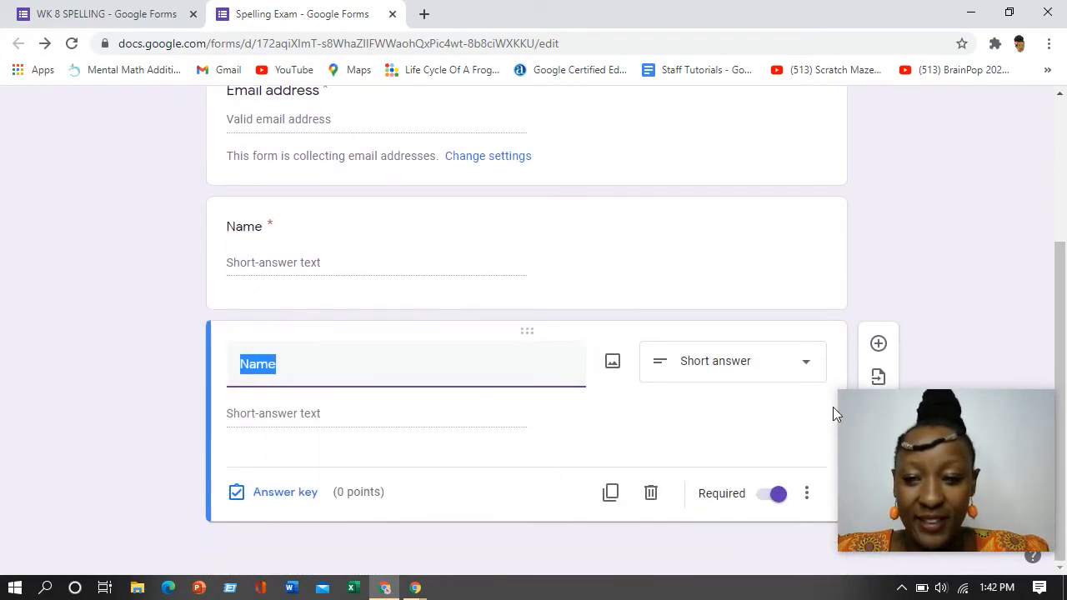
left_click_drag(869, 417, 888, 117)
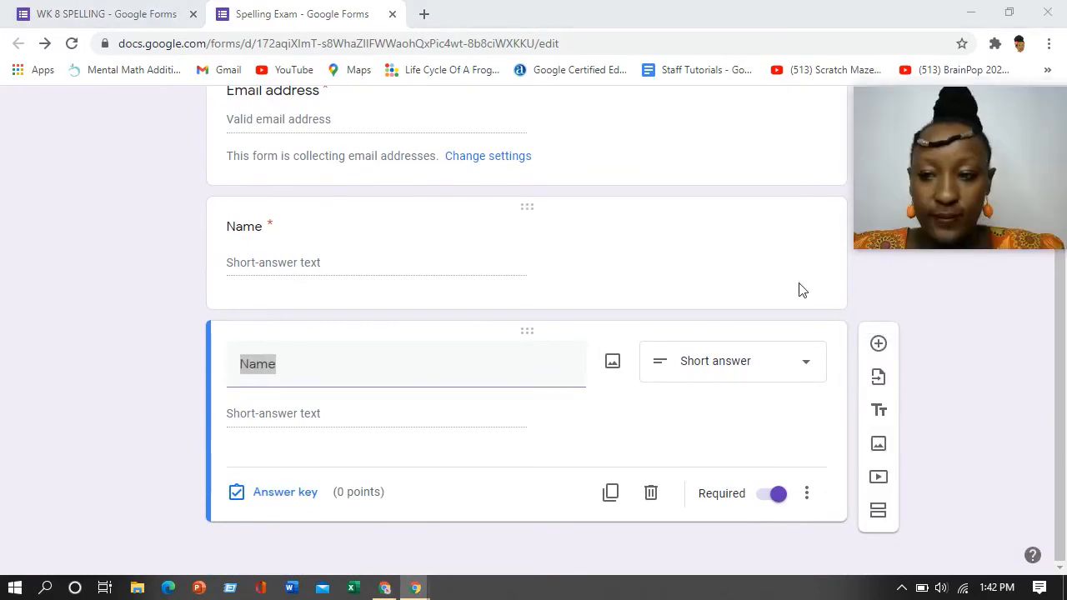
left_click(291, 369)
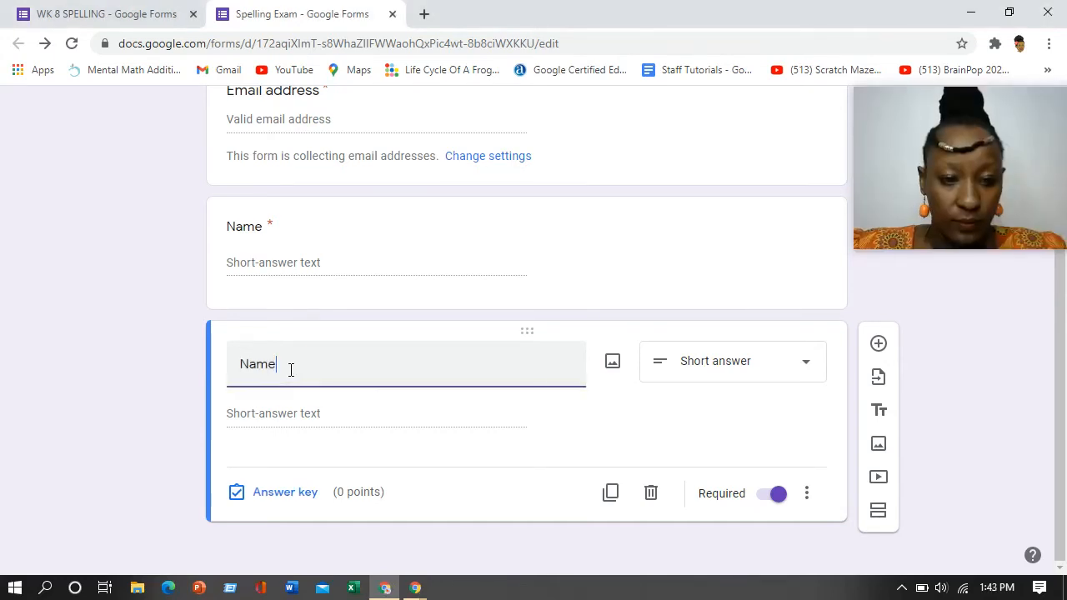
key("BackSpace")
key("BackSpace")
key("BackSpace")
key("BackSpace")
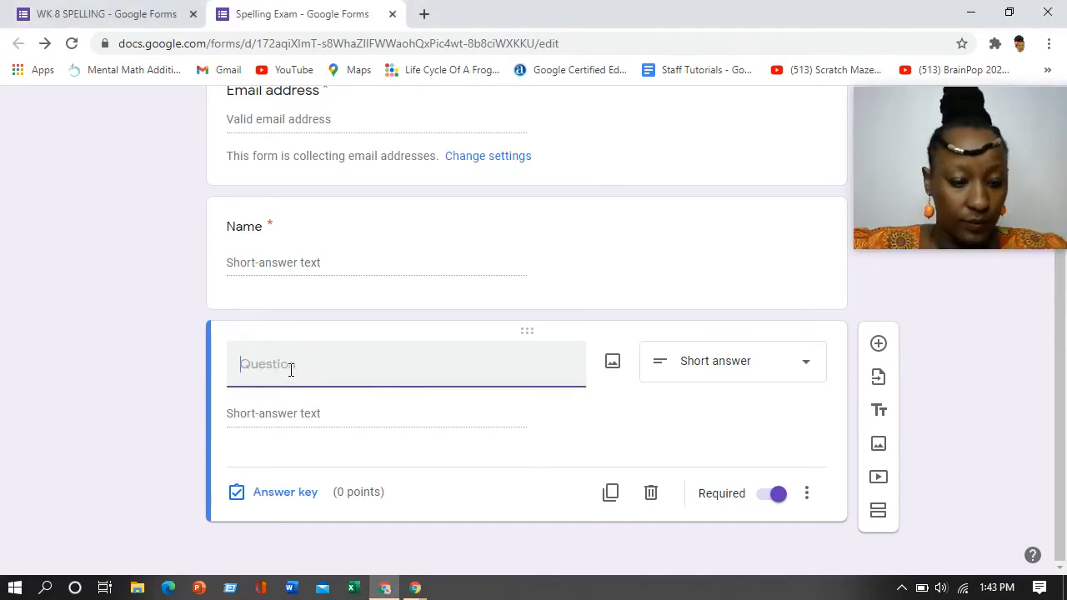
Title the duplicated question "1. I saw a ____________ in the woods." and set its type to Short answer
type("1. ")
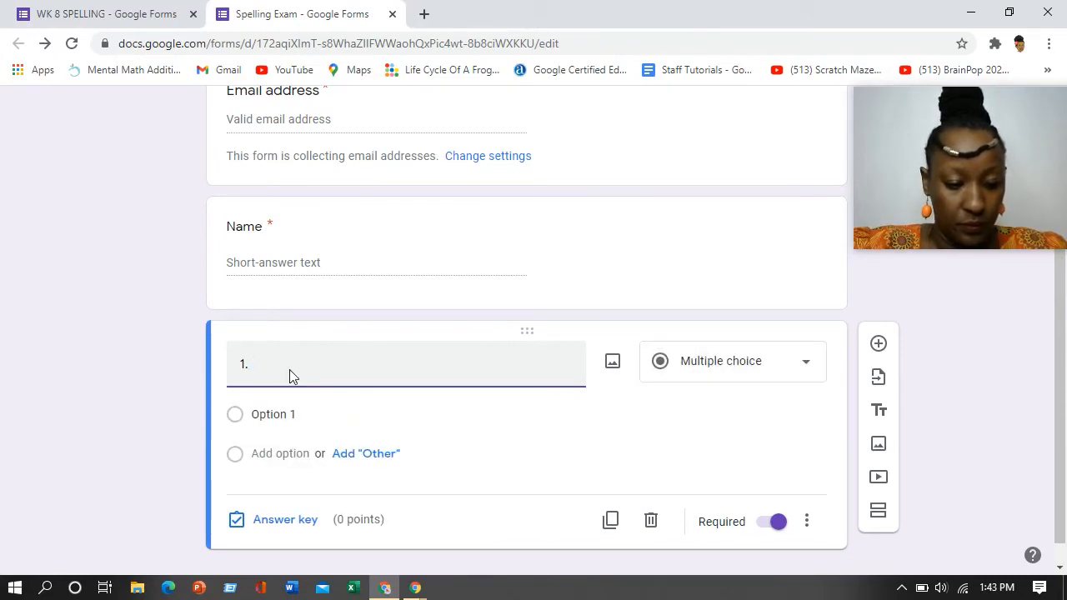
type("I")
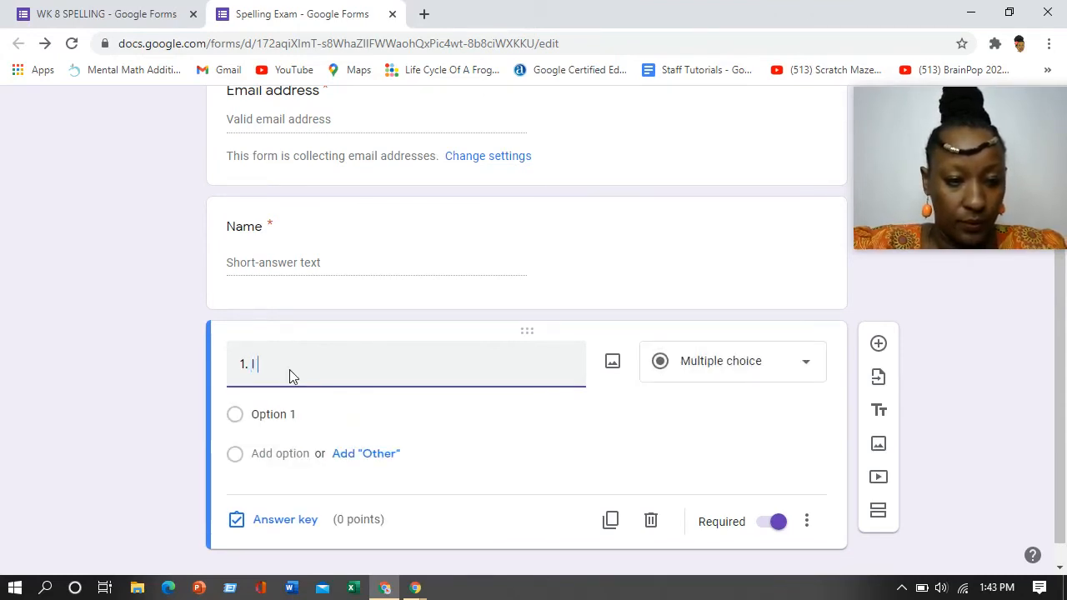
type(" saw a")
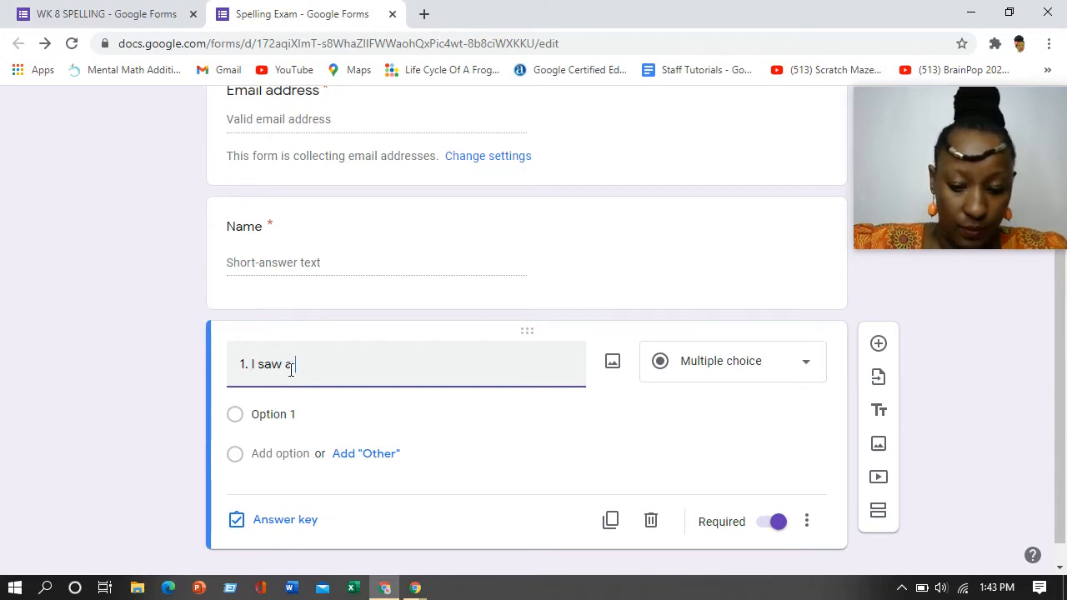
type(" ____________")
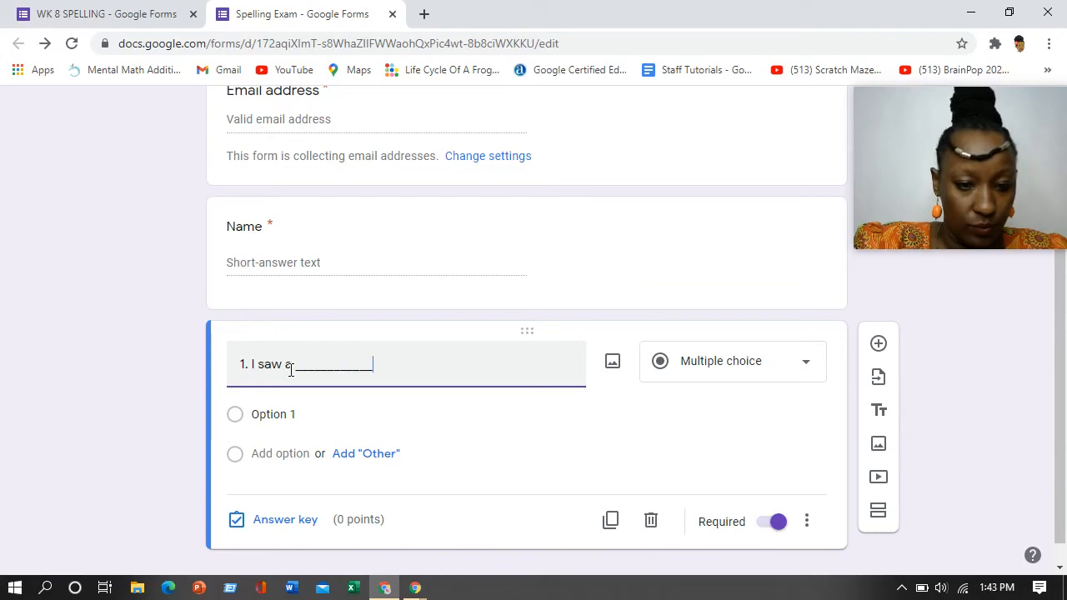
type(" in the ")
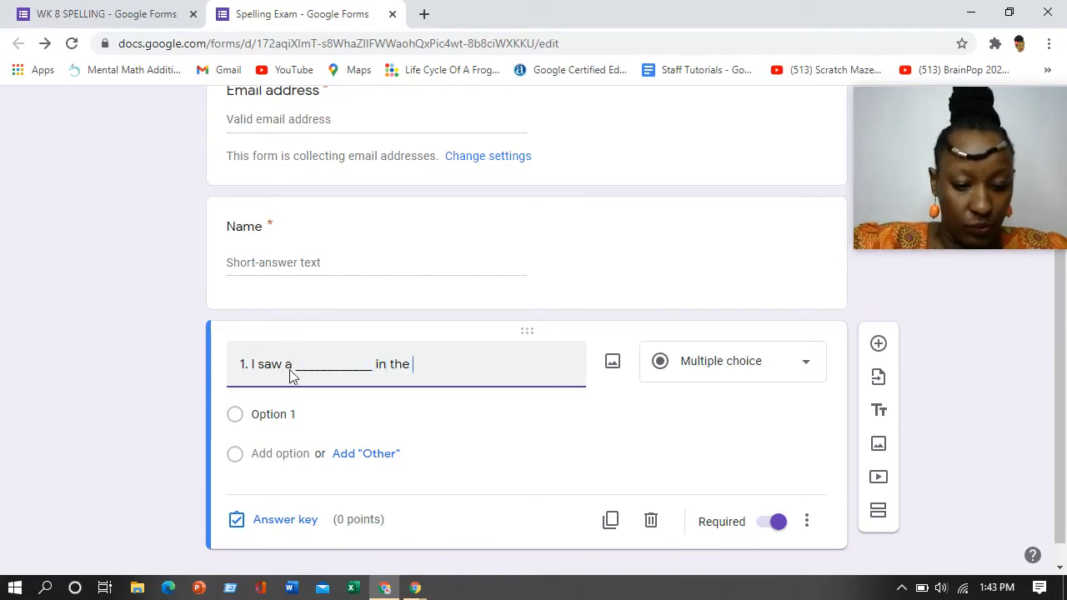
type("woods")
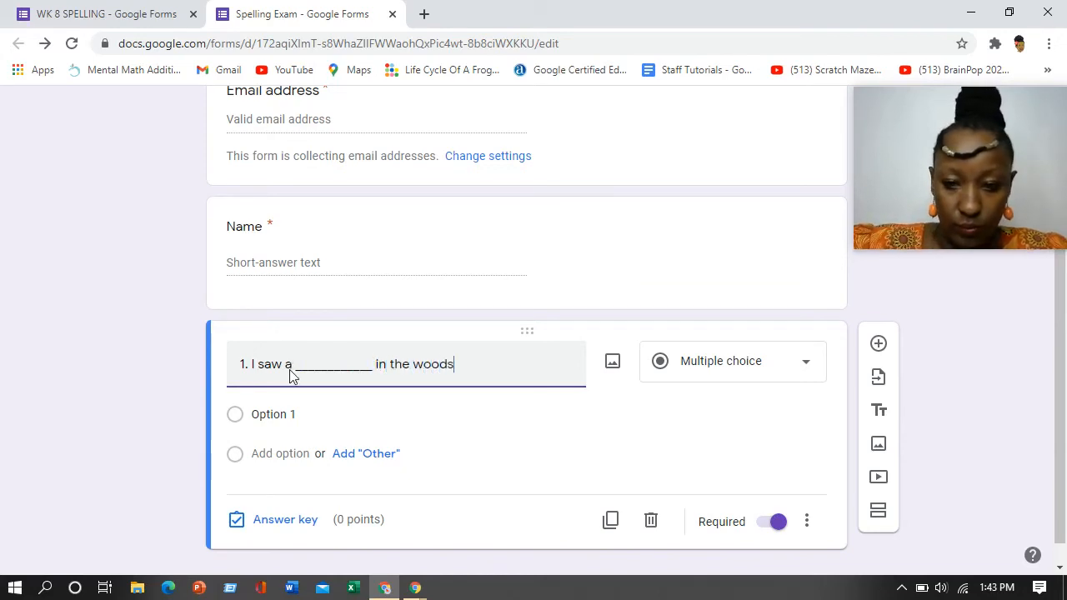
type(".")
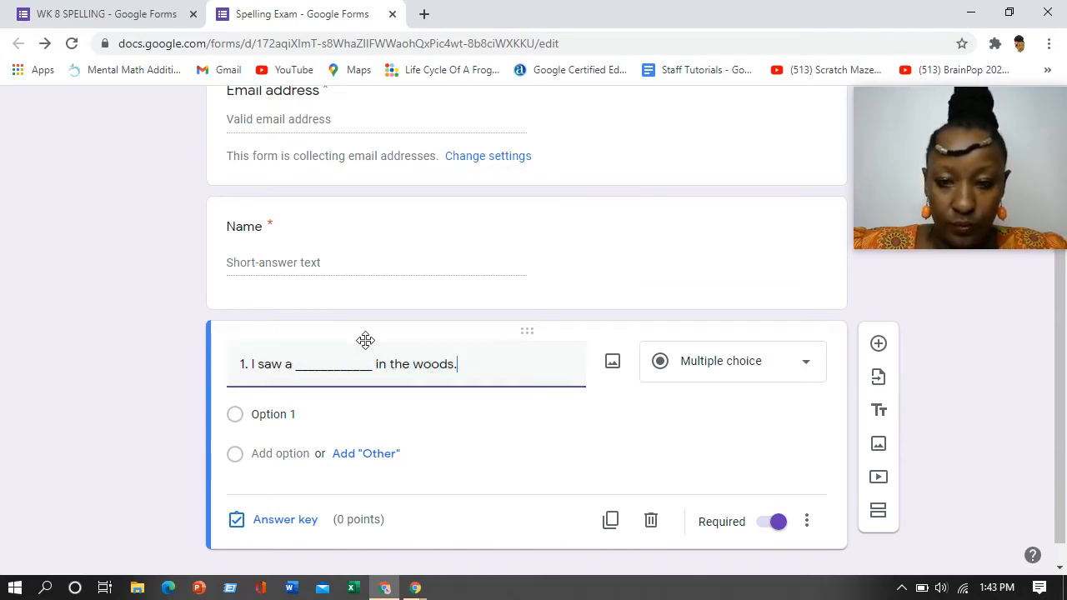
left_click(806, 365)
left_click(707, 131)
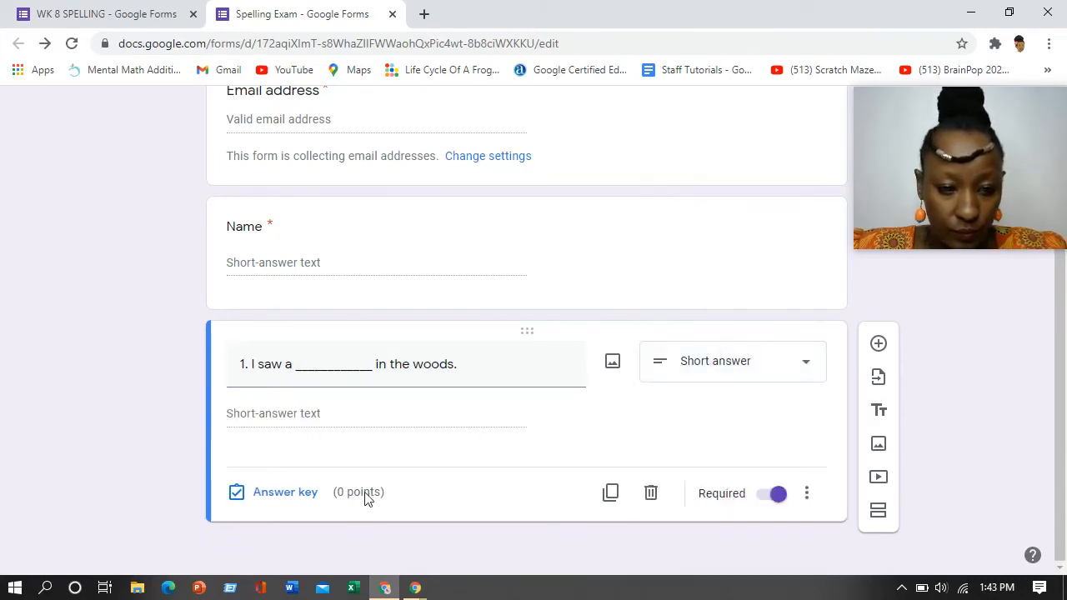
Add "bird" and "Bird" as correct answers in the answer key of question 1
left_click(285, 493)
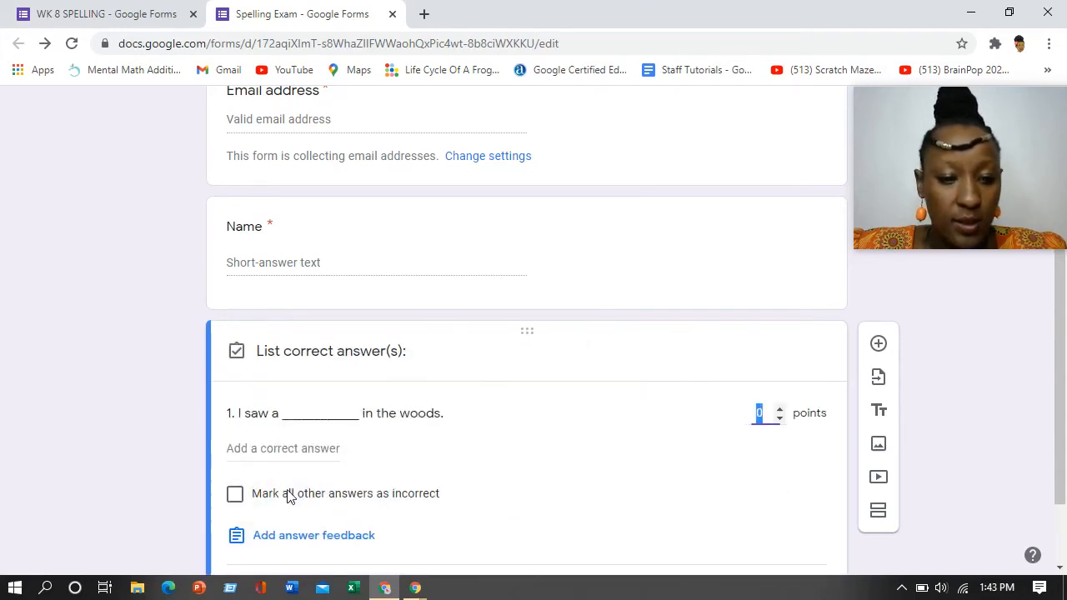
left_click(269, 450)
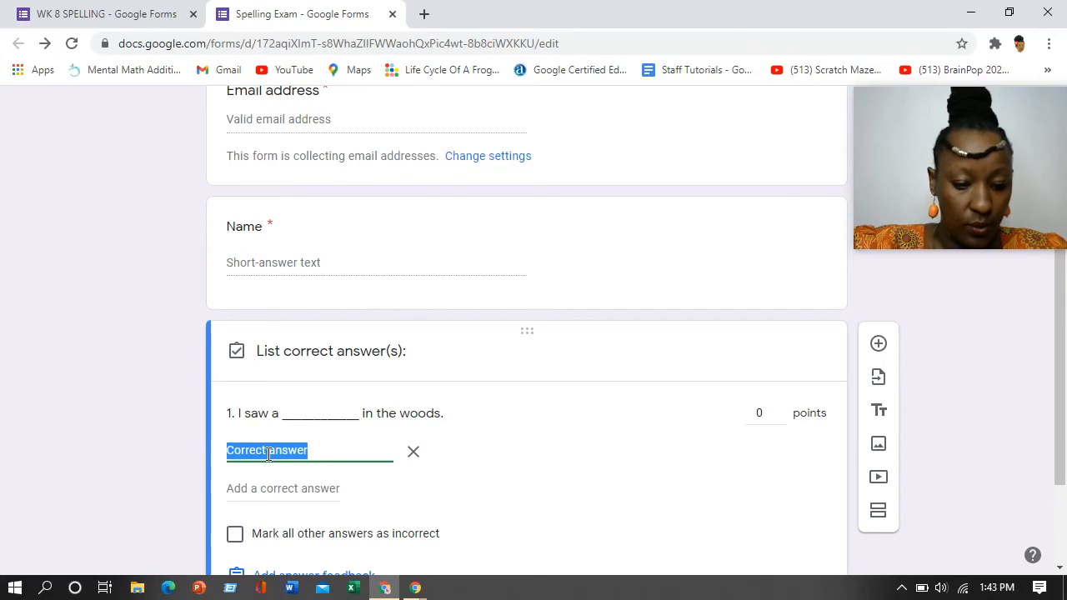
type("bird")
scroll(255, 408, "down", 1)
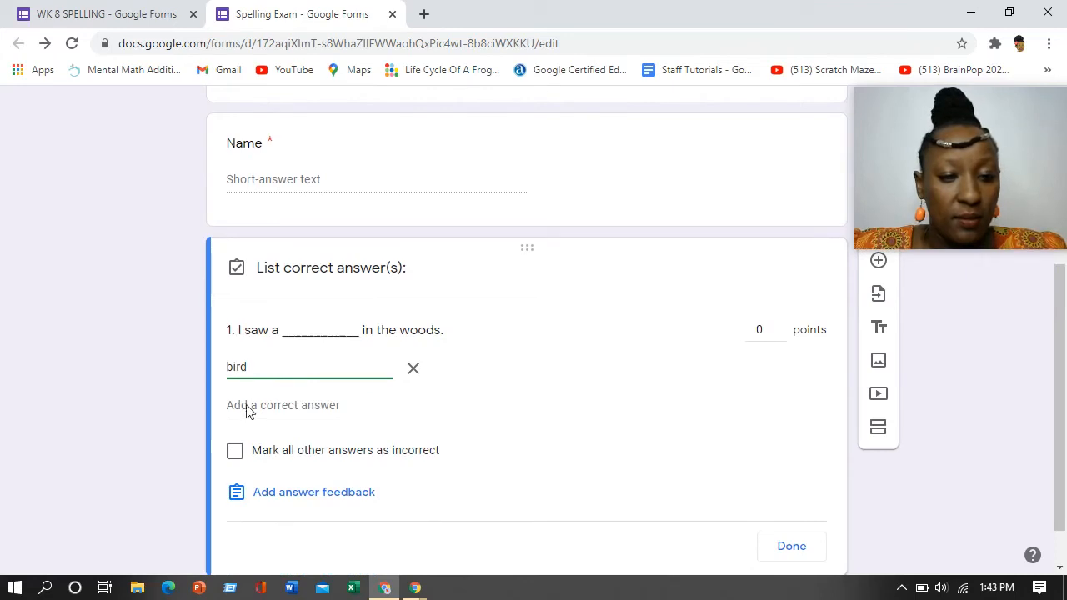
left_click(248, 406)
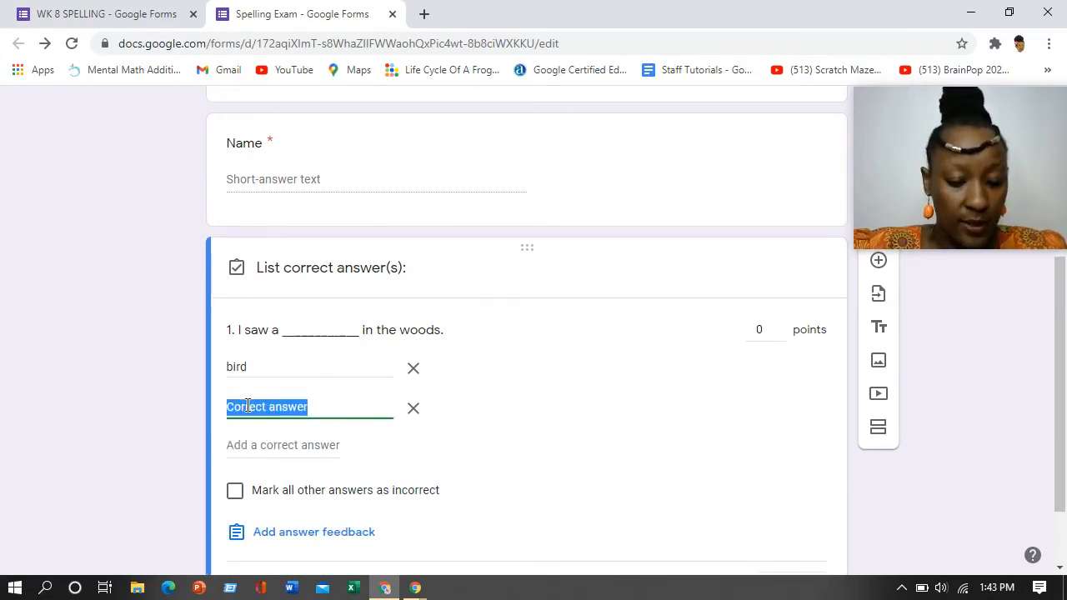
type("Bird")
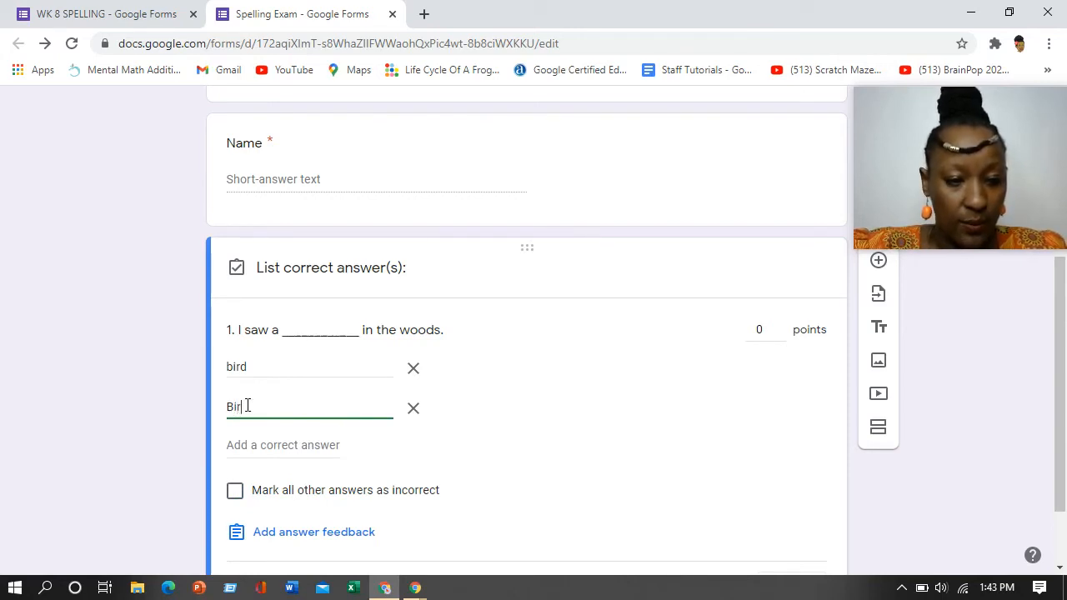
Mark all other answers to question 1 as incorrect, make it worth 1 point, and finish its answer key
left_click(240, 497)
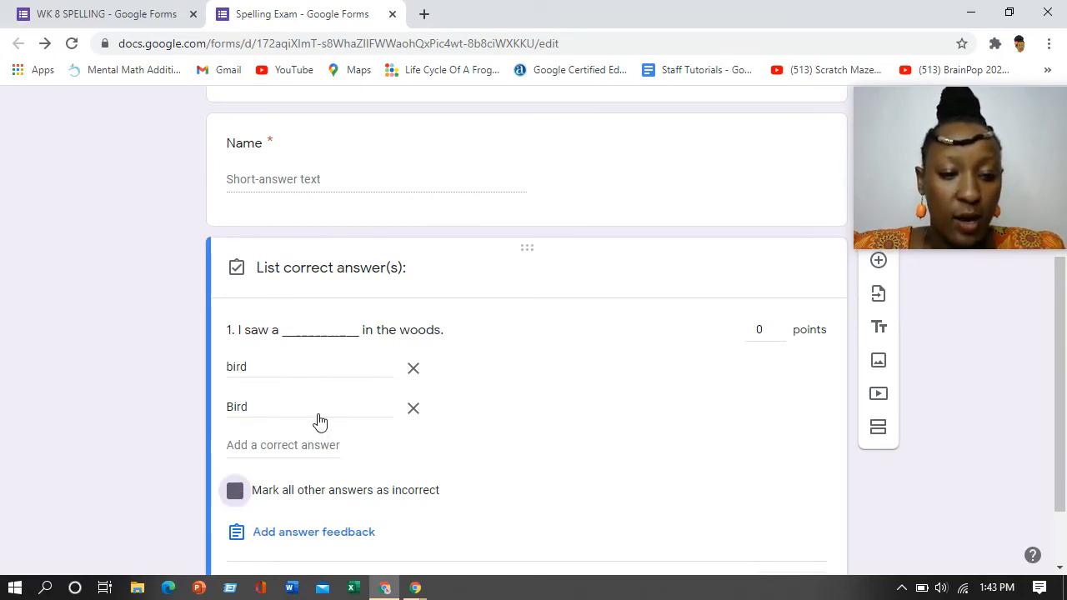
scroll(345, 412, "down", 1)
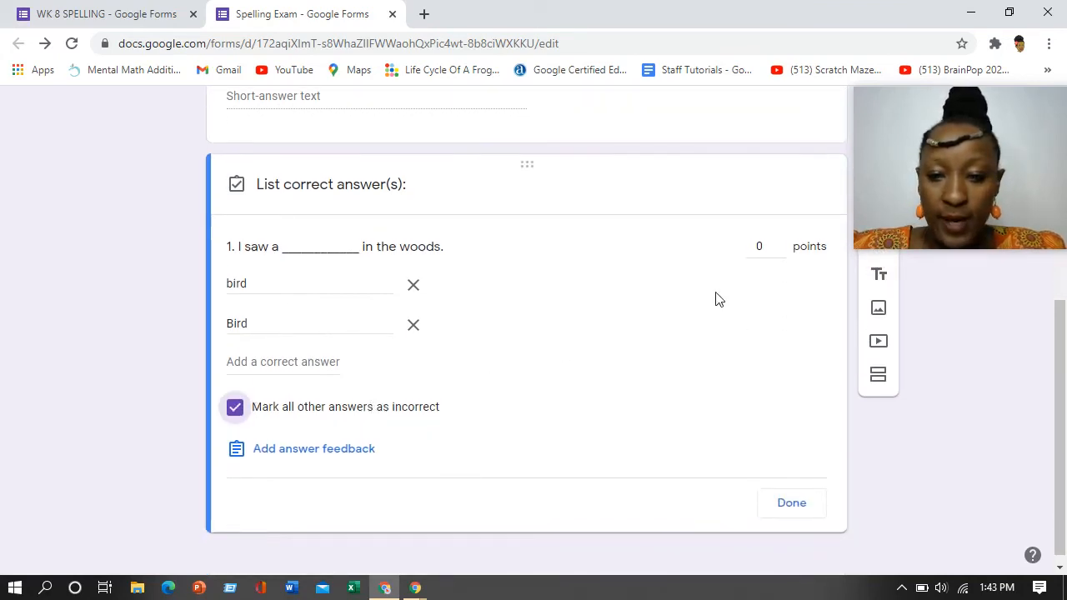
left_click(782, 244)
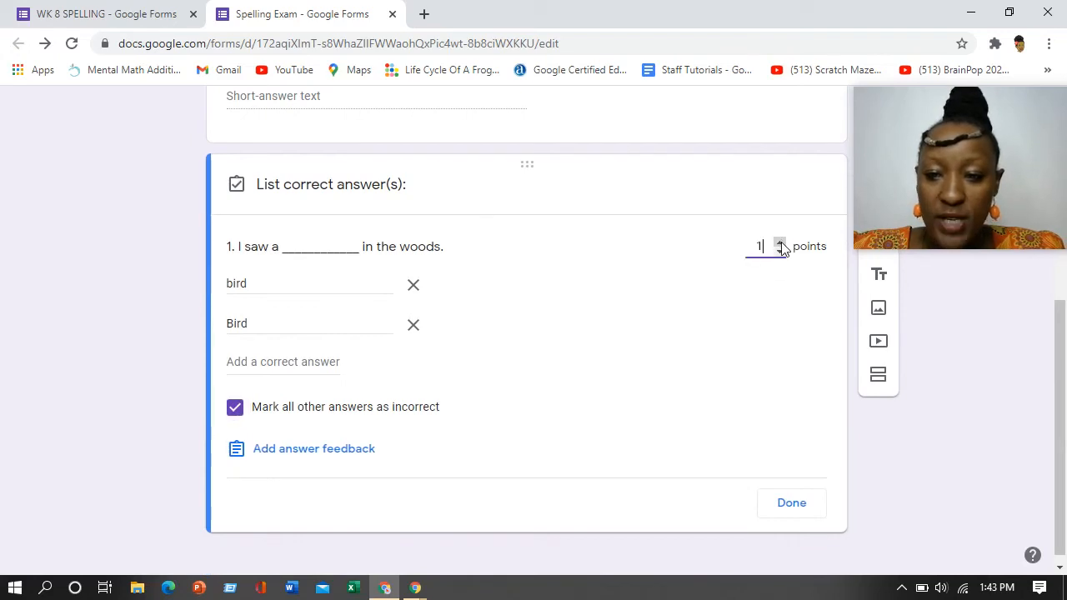
left_click(800, 505)
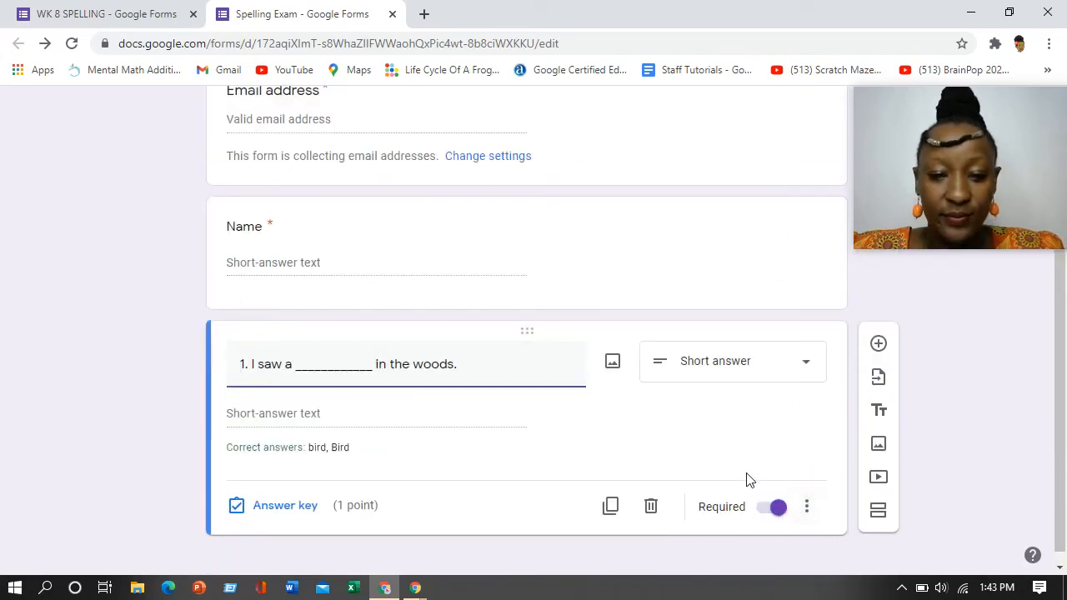
Add a question starting with "2." and insert a Google Image Search picture of a brown and white goat standing on a stump
left_click(884, 333)
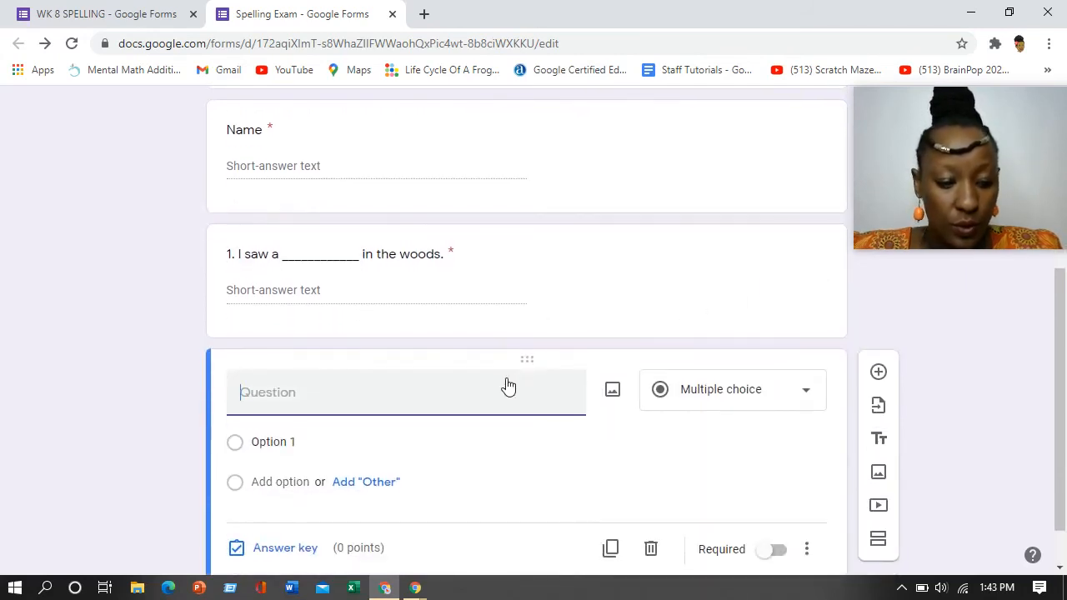
type("2.")
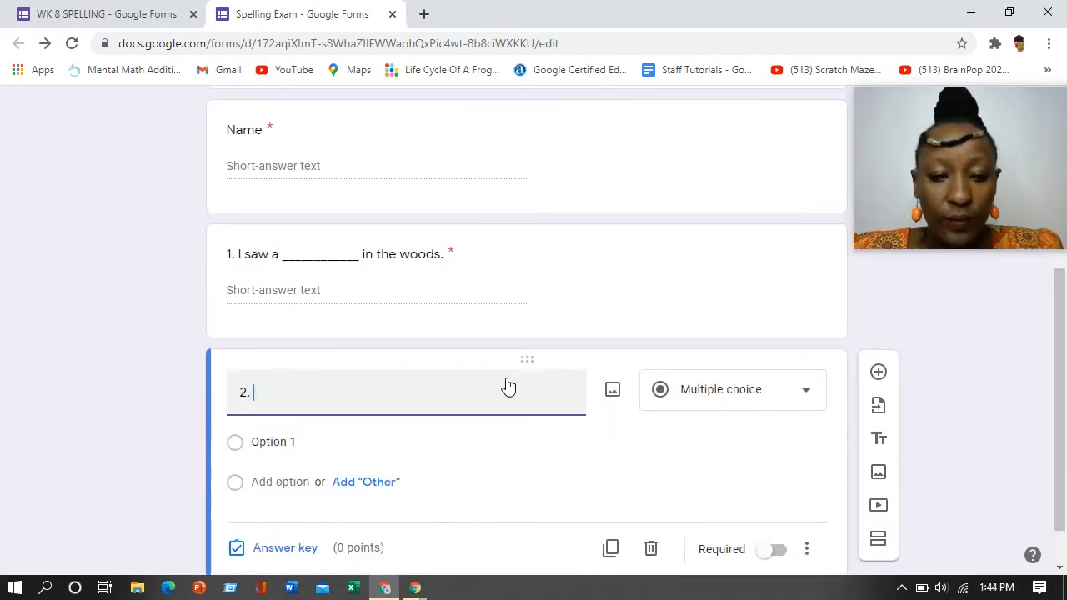
left_click(613, 391)
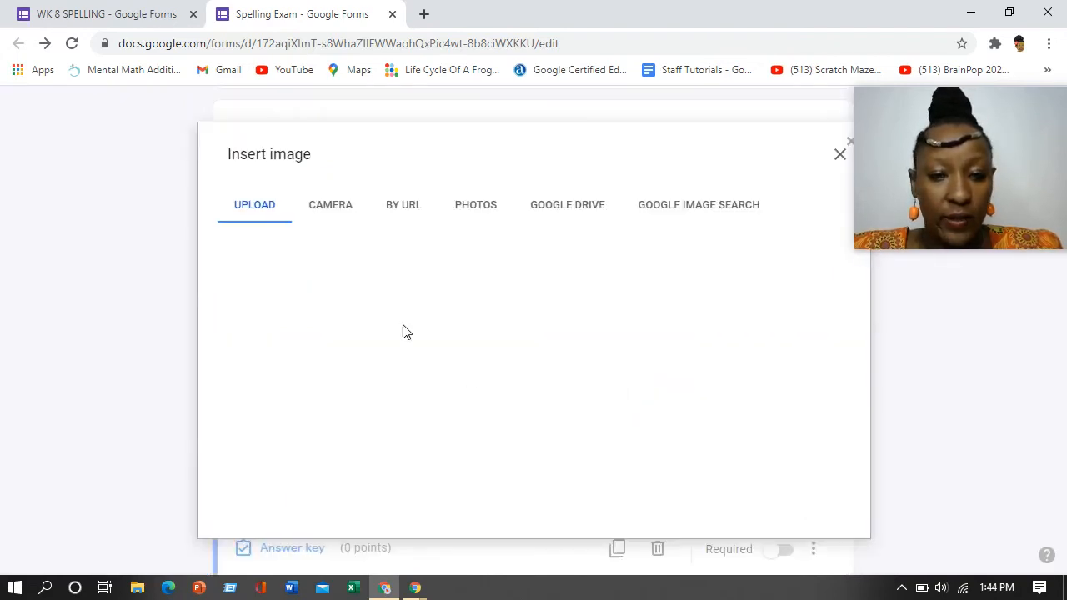
left_click(668, 211)
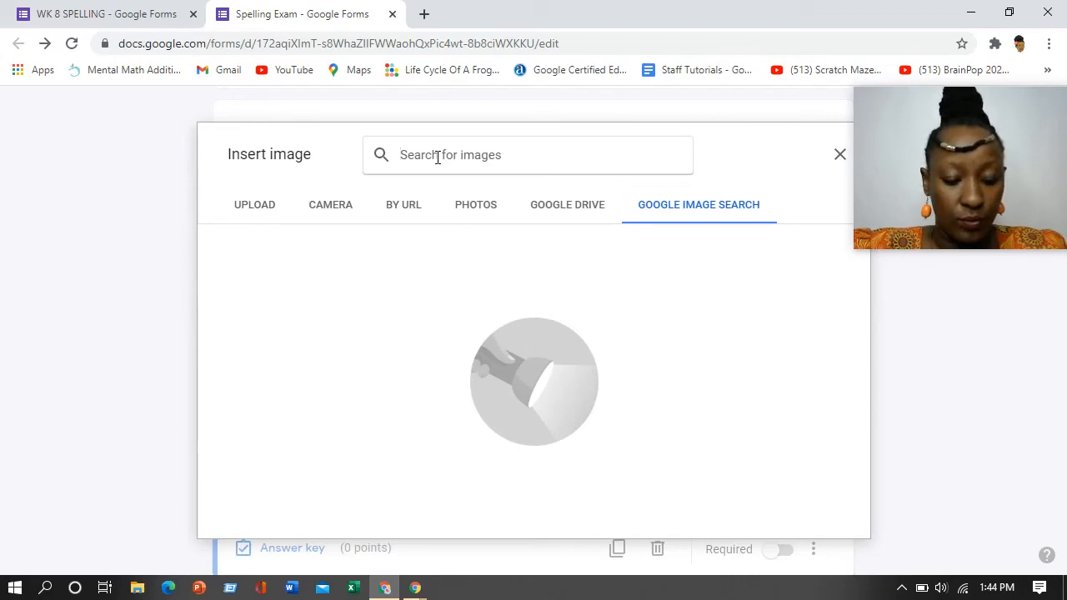
type("goat")
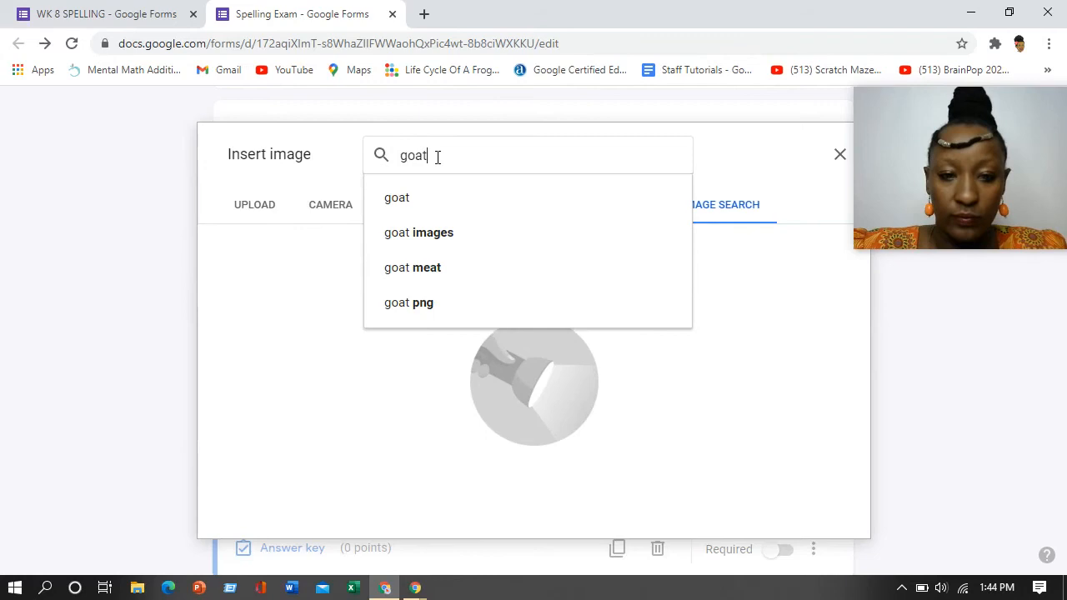
key("Return")
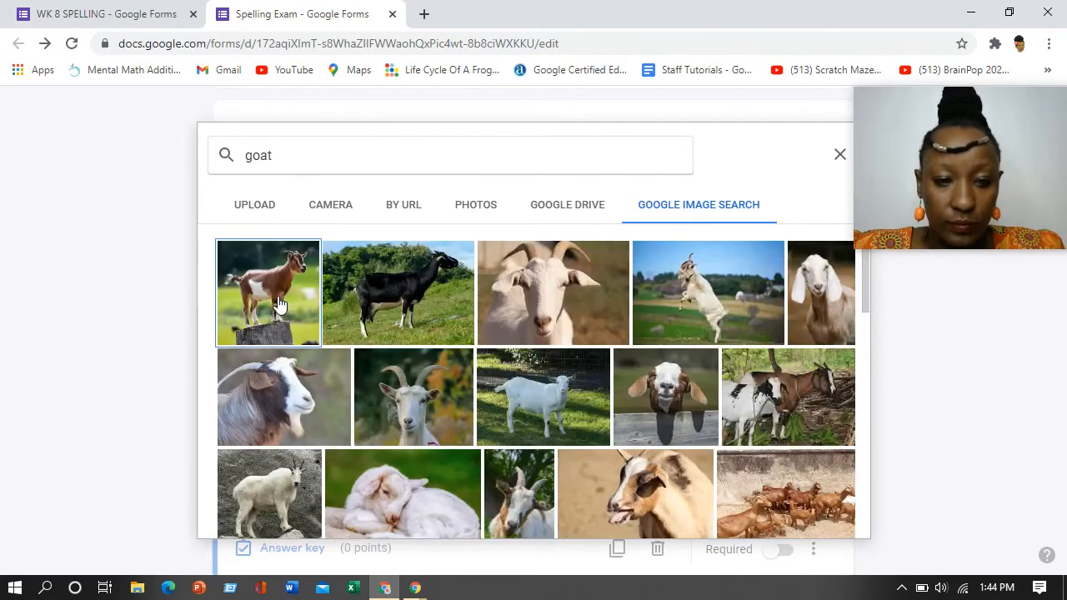
left_click(284, 300)
left_click(828, 521)
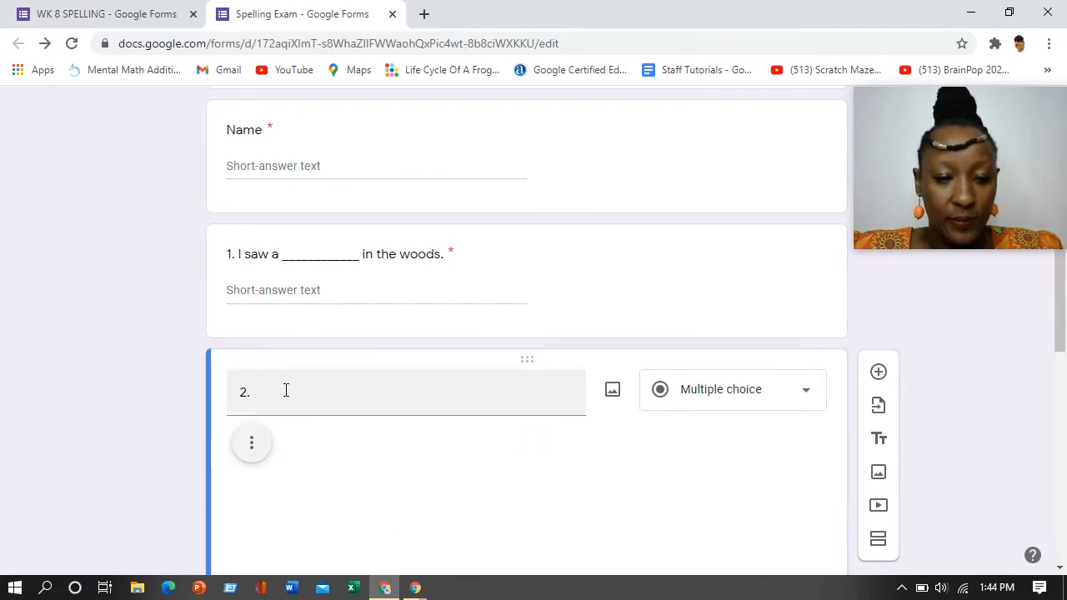
Complete the new question's title as "2. Write the name of this animal." and set its type to Short answer
left_click(286, 391)
left_click(286, 390)
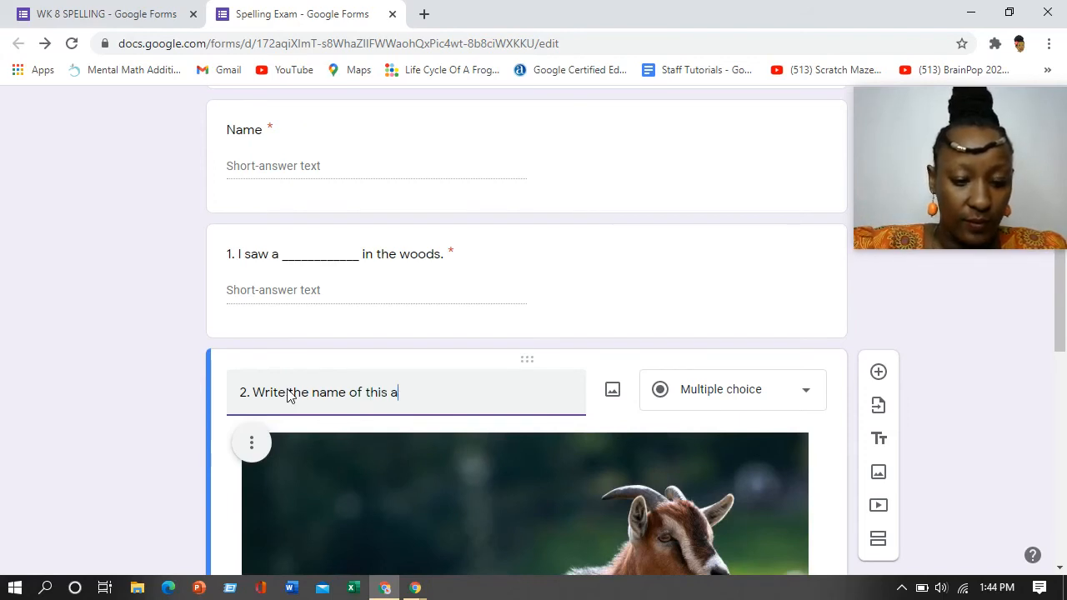
type("nim")
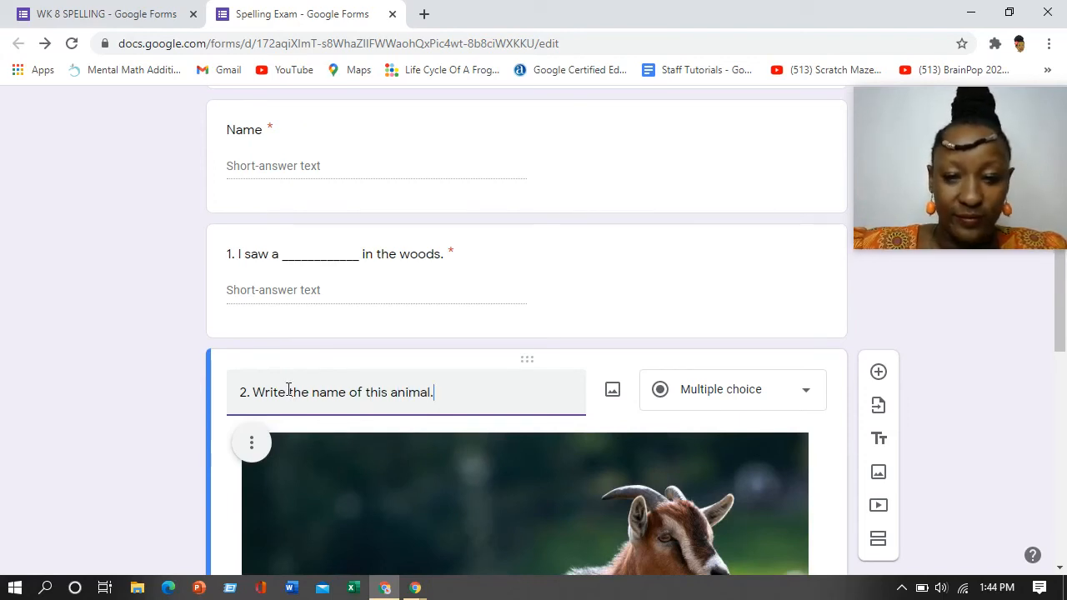
type("al.")
left_click(810, 313)
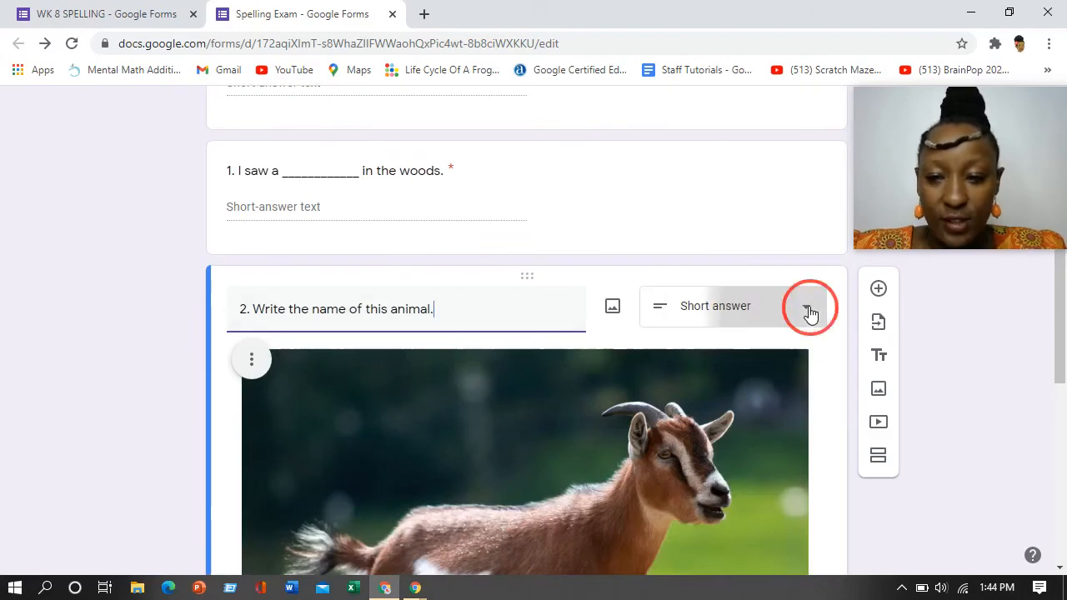
left_click(722, 131)
Shrink the goat picture to about a third of its width and make question 2 required
scroll(678, 398, "down", 3)
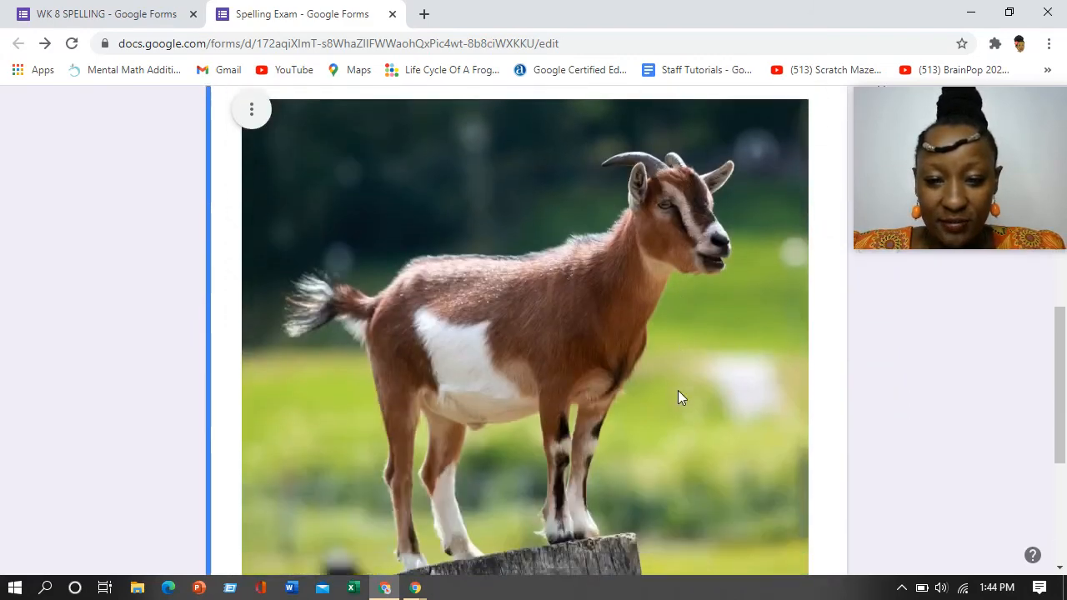
scroll(677, 398, "down", 2)
left_click(666, 387)
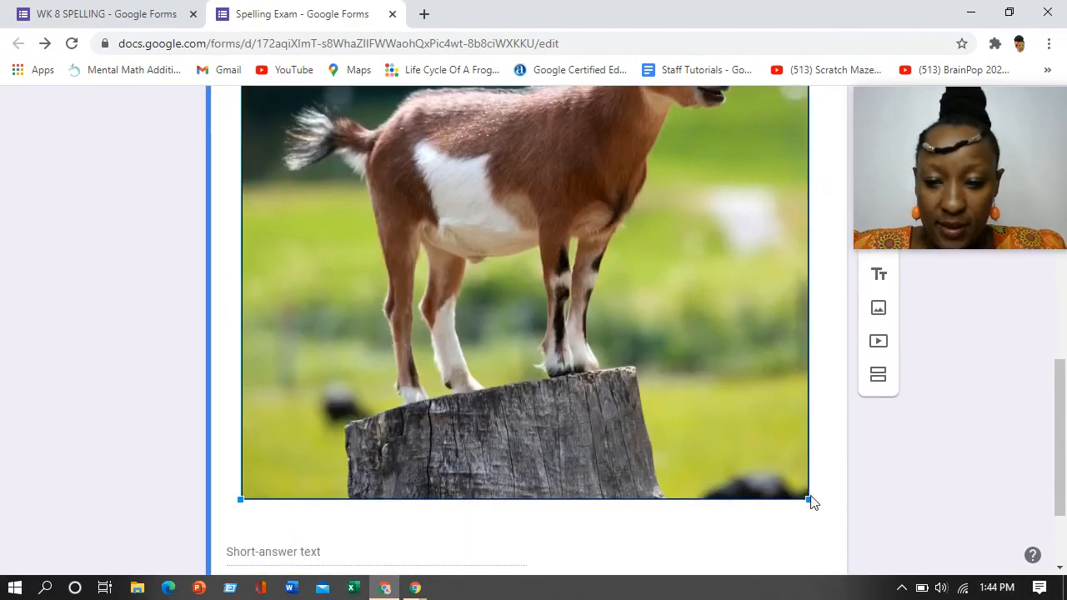
left_click_drag(808, 498, 436, 164)
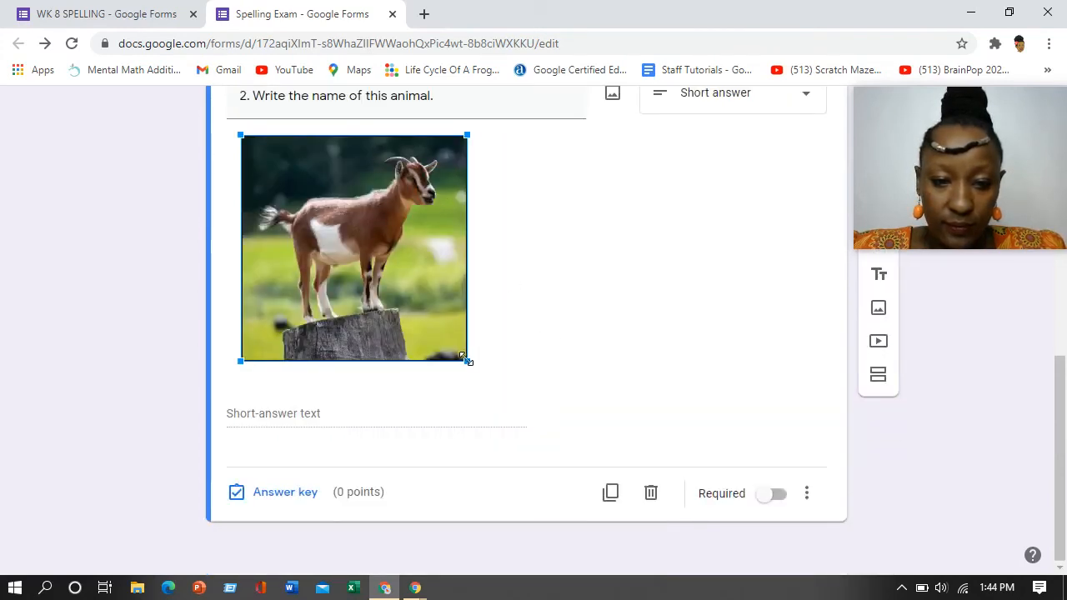
left_click_drag(467, 361, 434, 334)
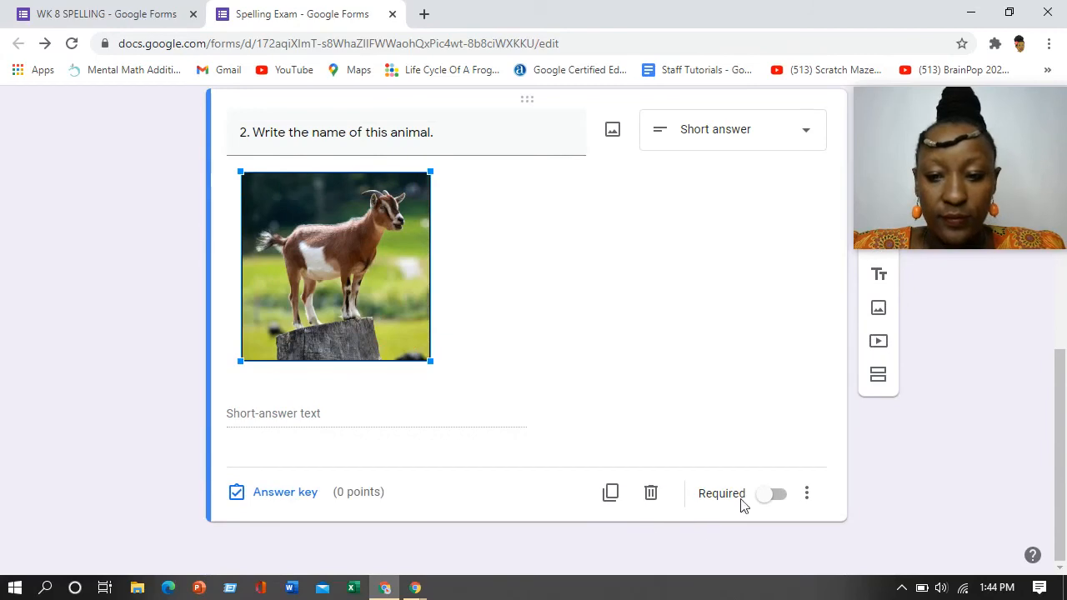
left_click(767, 495)
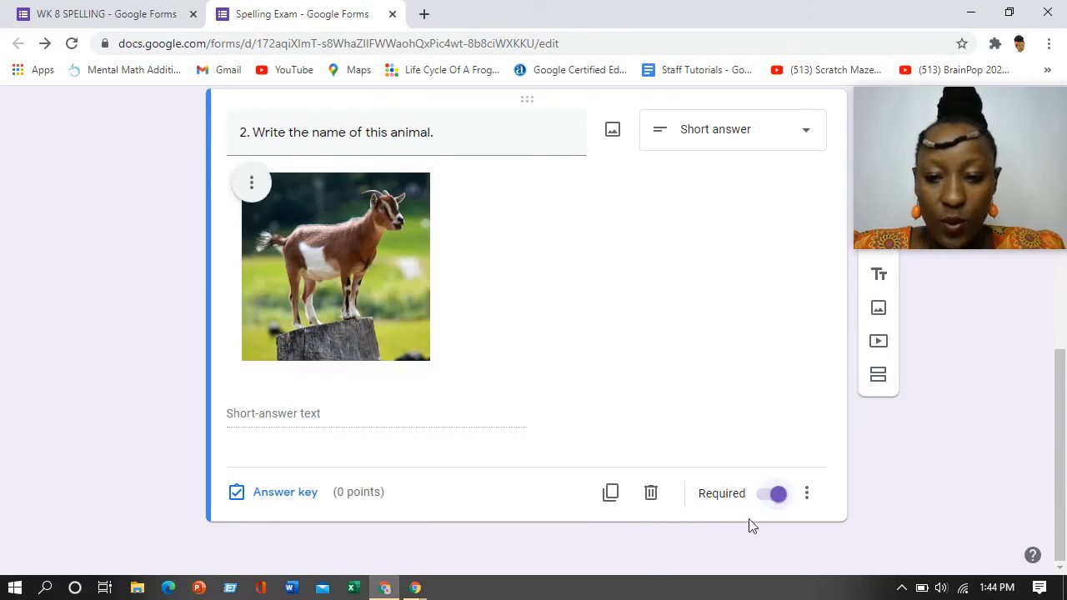
Make question 2 worth 1 point in its answer key and finish the key
left_click(300, 495)
left_click(779, 296)
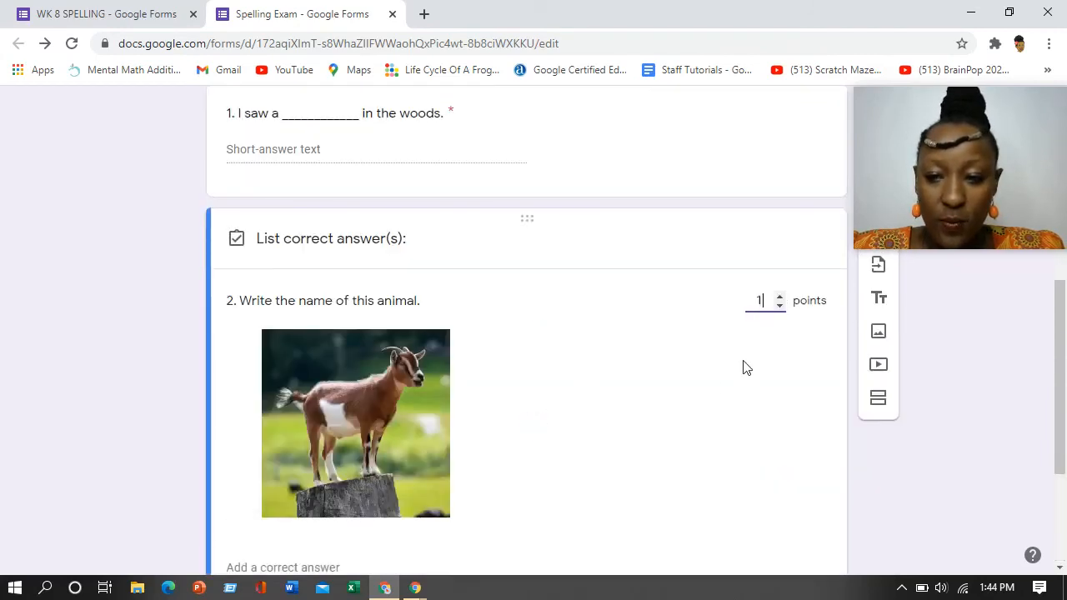
left_click(717, 389)
scroll(713, 410, "down", 2)
scroll(717, 409, "down", 1)
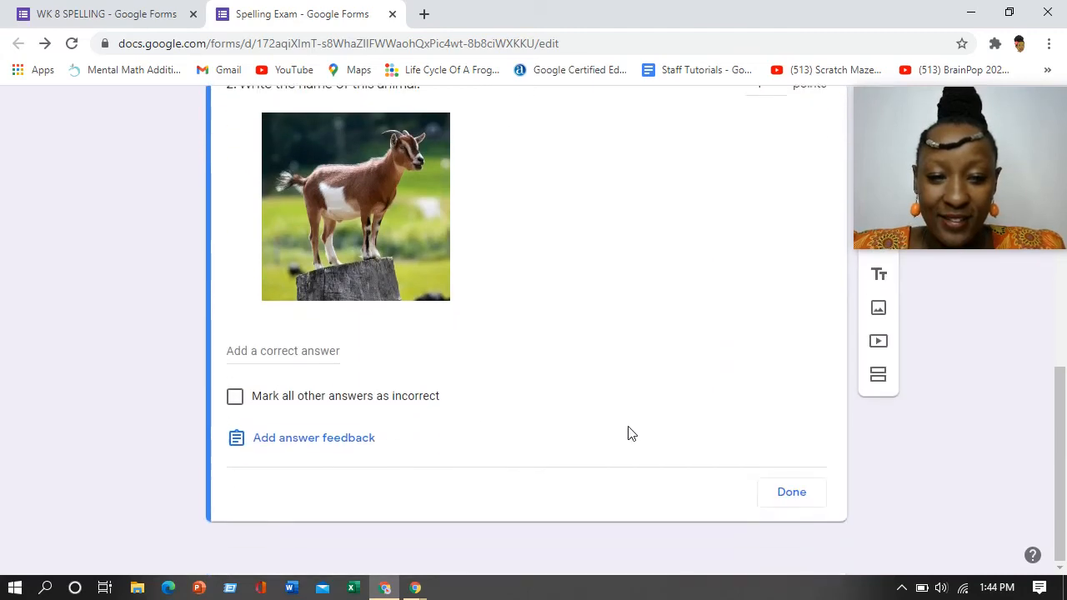
left_click(793, 502)
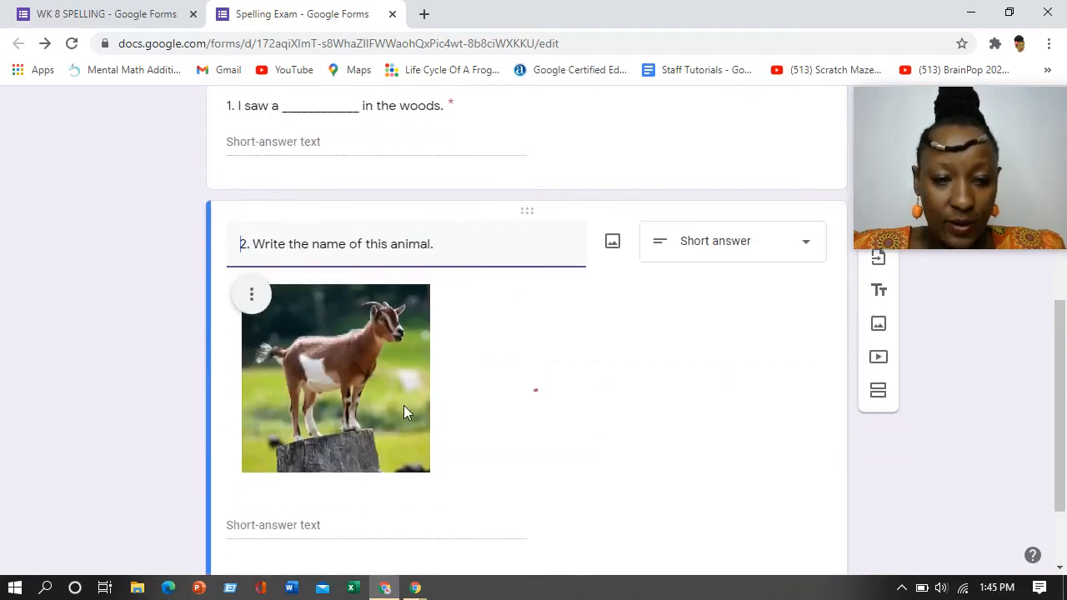
Add "goat" and "Goat" as correct answers to question 2 and mark all other answers as incorrect
left_click(271, 494)
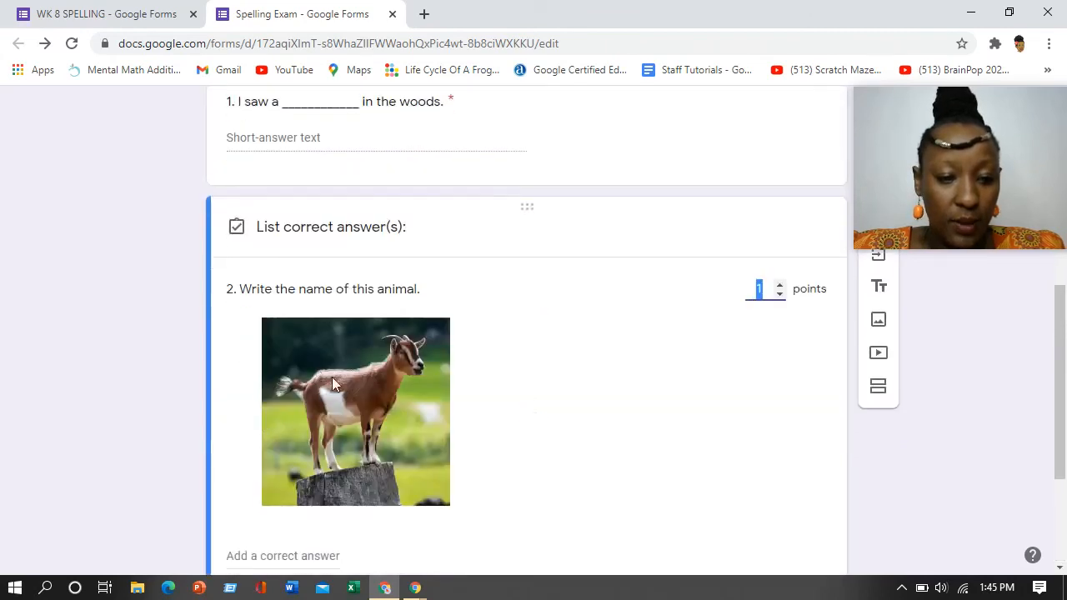
left_click(262, 353)
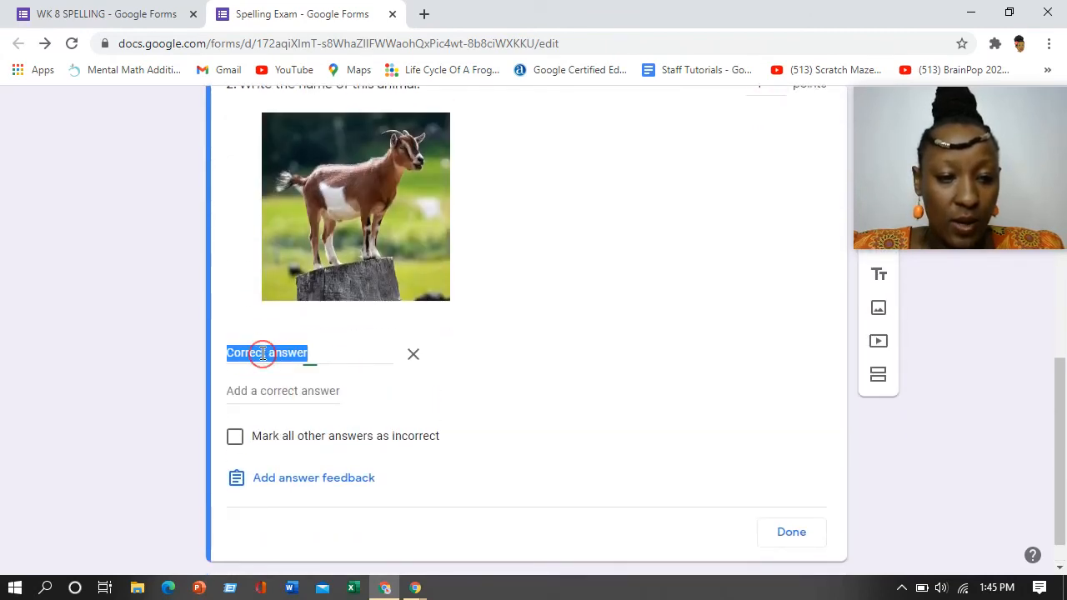
type("goat")
left_click(283, 390)
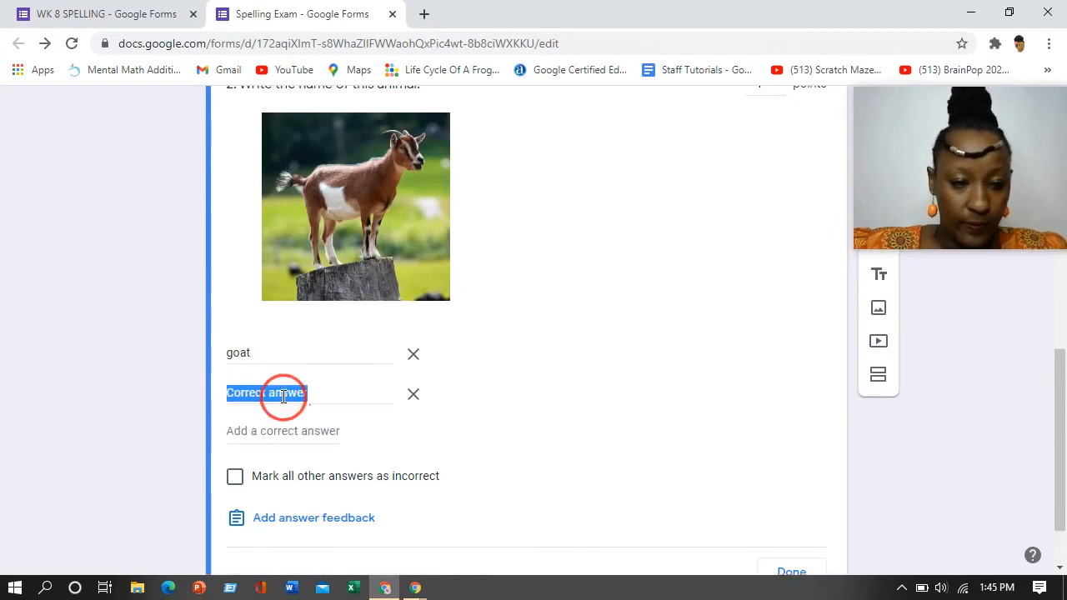
type("Goat")
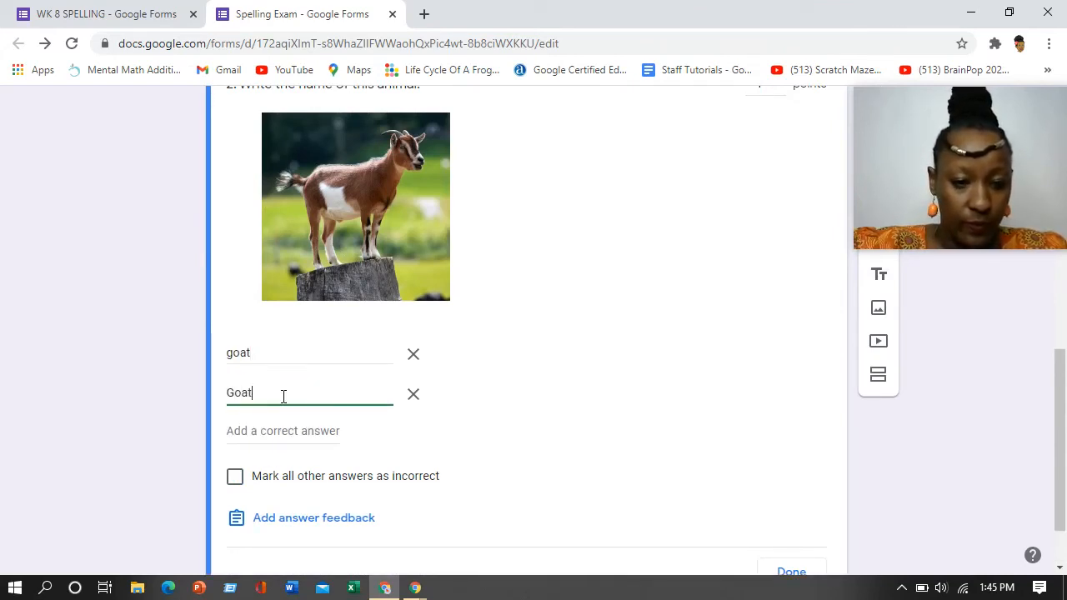
left_click(236, 487)
scroll(493, 495, "down", 2)
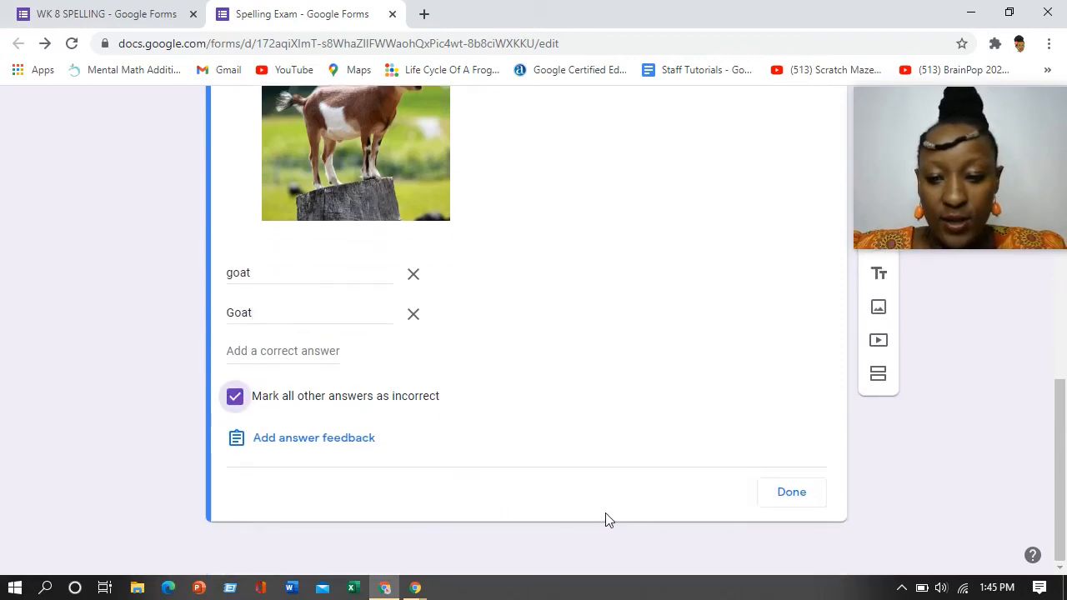
scroll(637, 514, "up", 2)
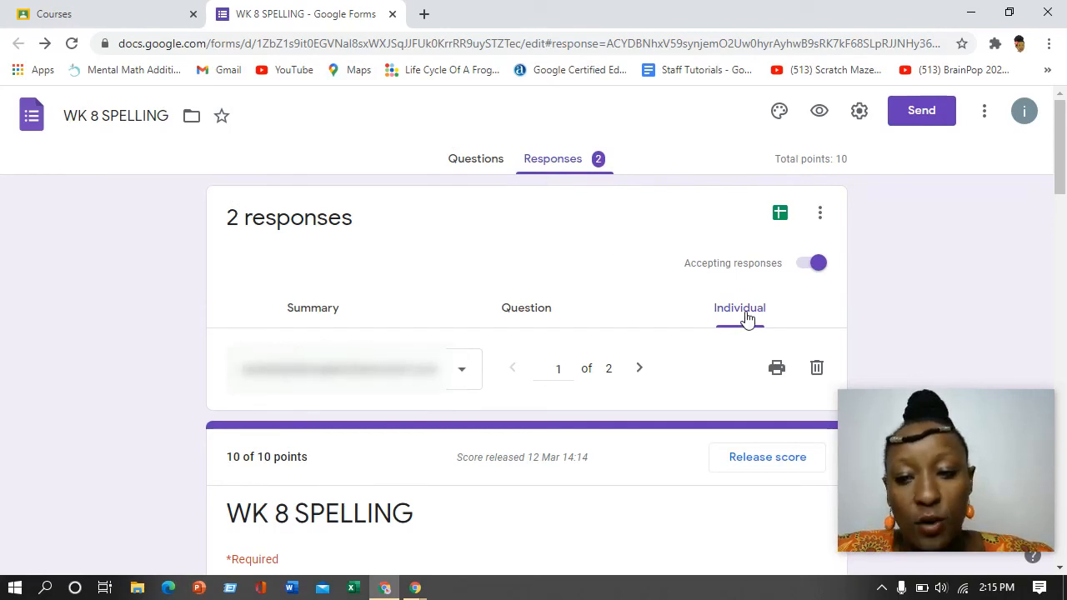
Review the marked answers and points in the first individual response to the WK 8 SPELLING quiz
scroll(594, 407, "down", 7)
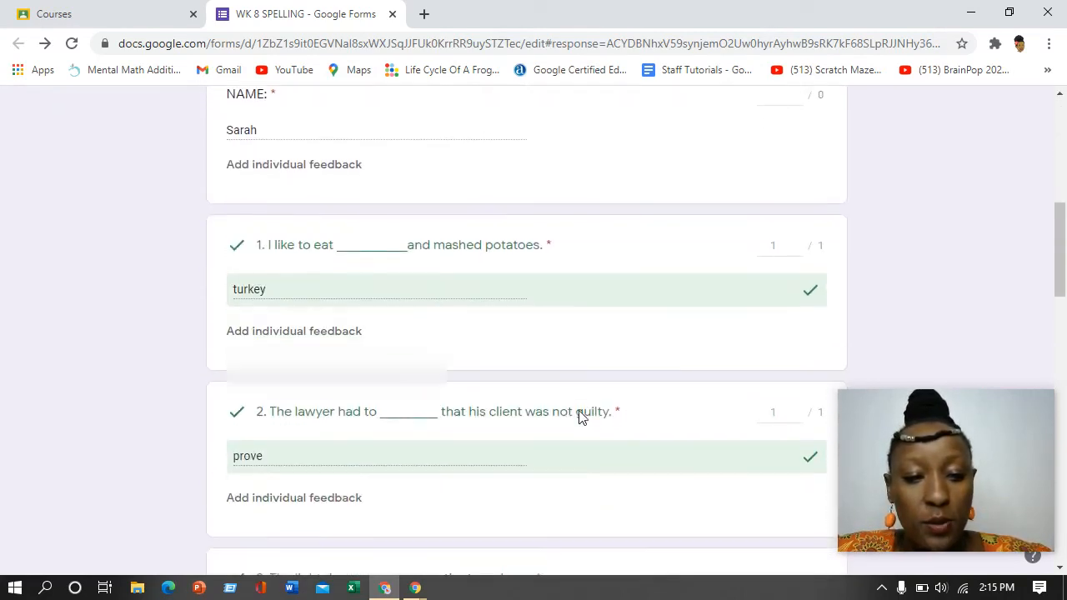
scroll(581, 417, "down", 2)
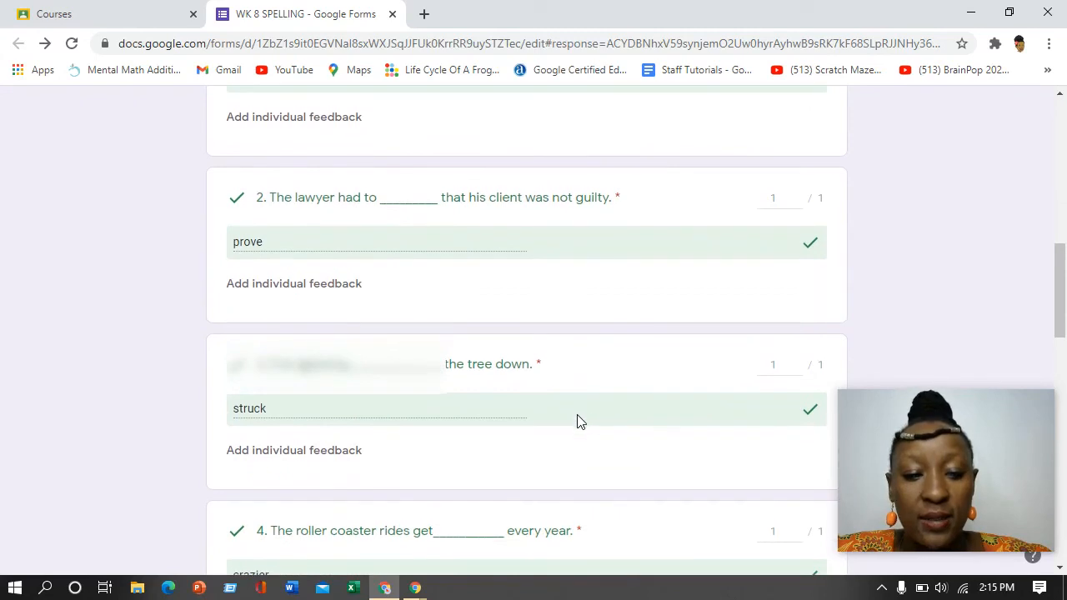
scroll(581, 417, "down", 1)
scroll(581, 421, "down", 1)
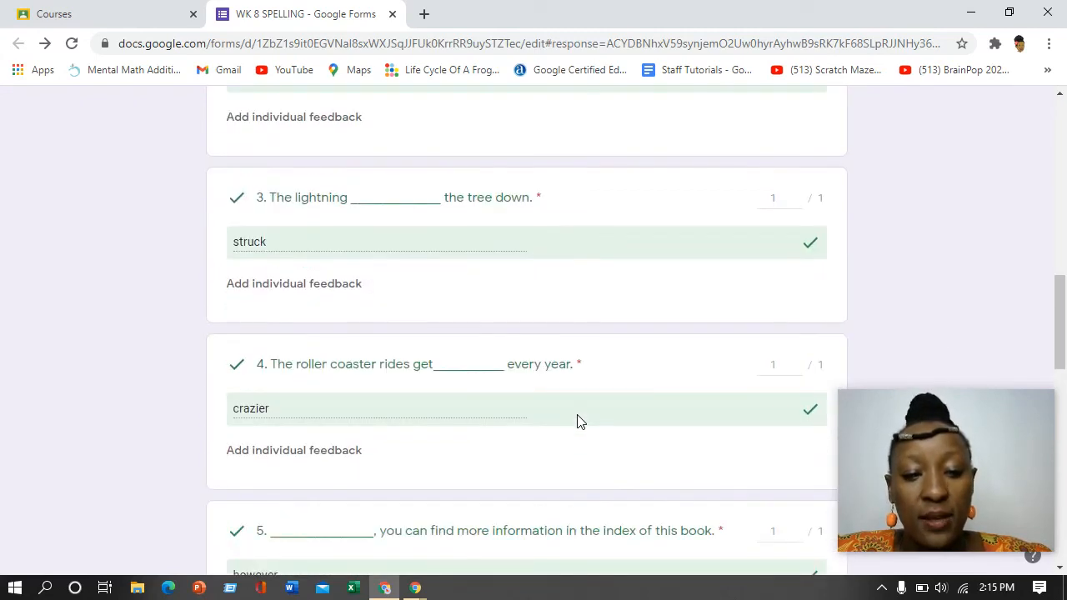
scroll(581, 421, "down", 1)
scroll(581, 421, "up", 3)
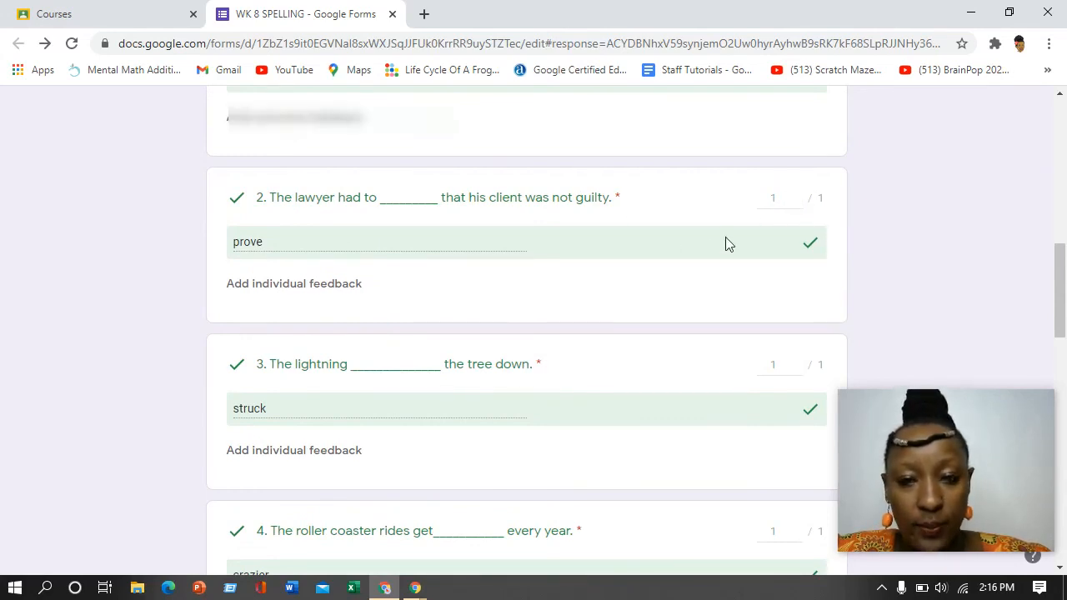
scroll(704, 250, "up", 7)
scroll(706, 249, "up", 2)
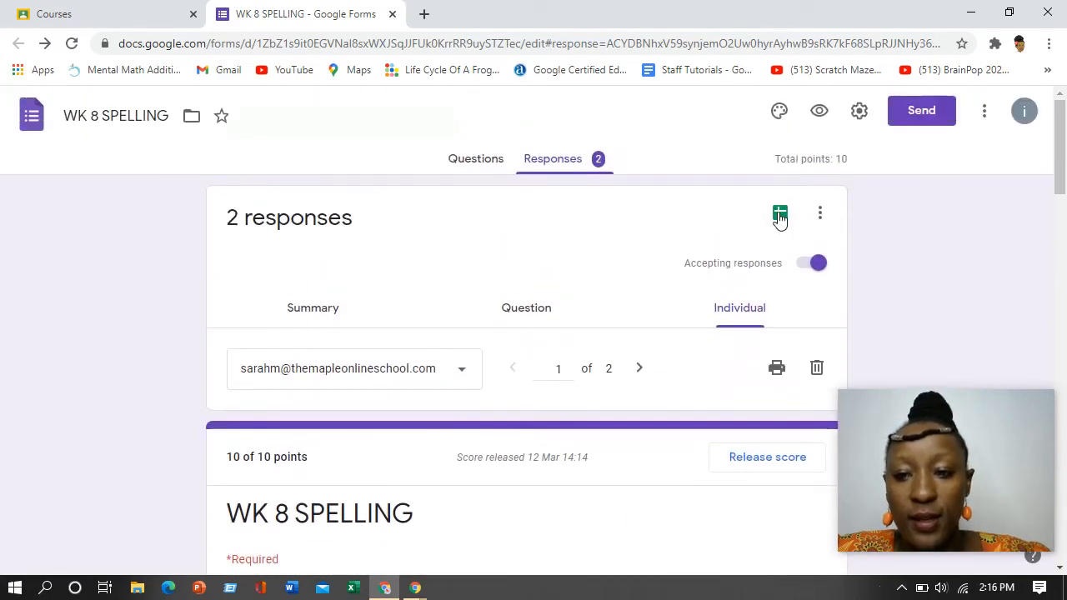
Release the WK 8 SPELLING scores by email to all respondents
left_click(757, 459)
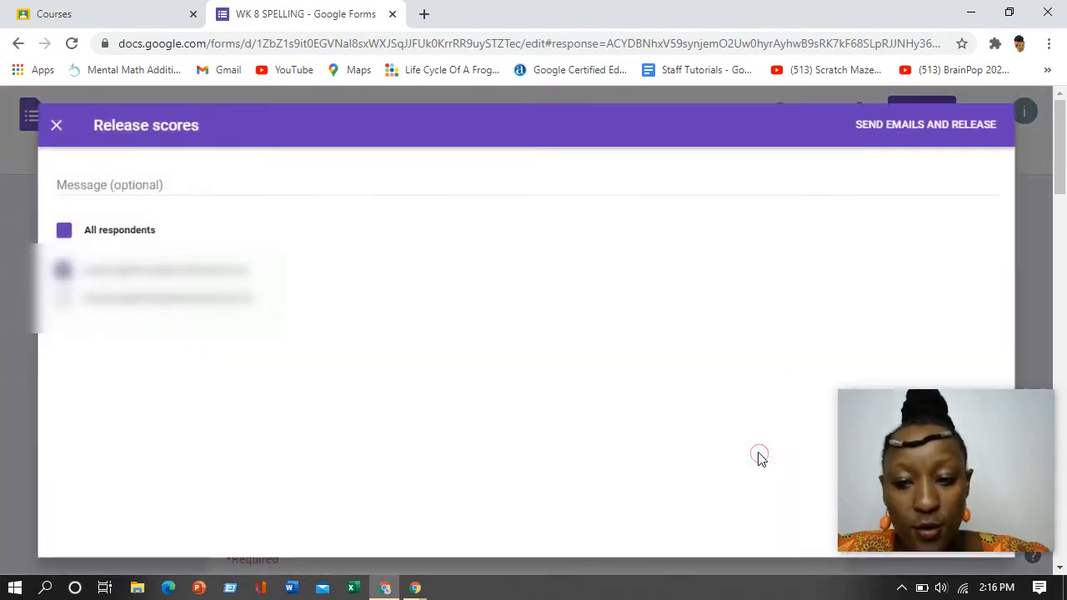
left_click(28, 296)
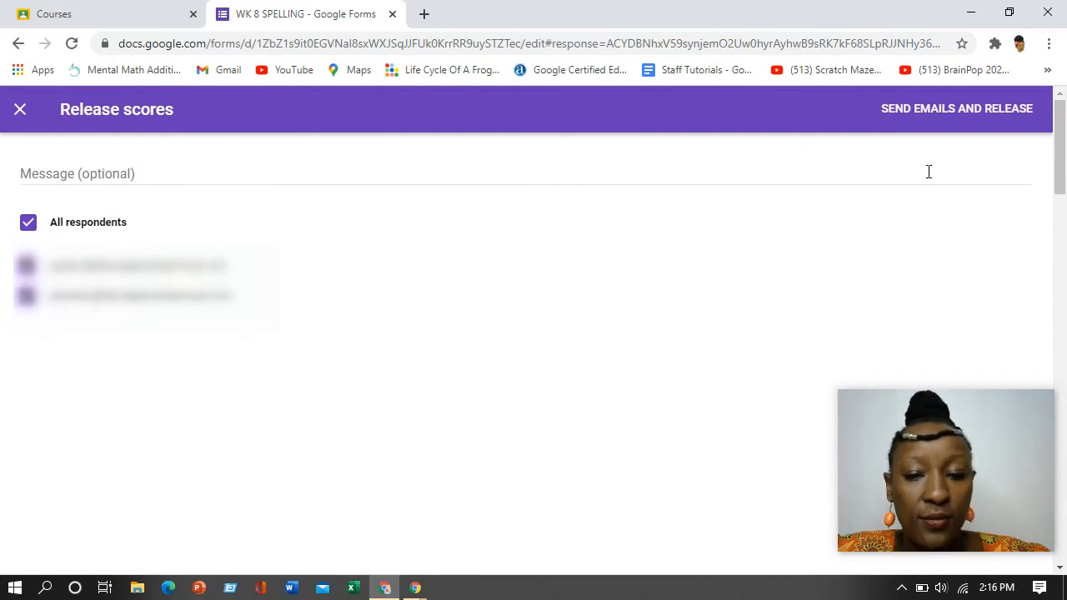
left_click(948, 109)
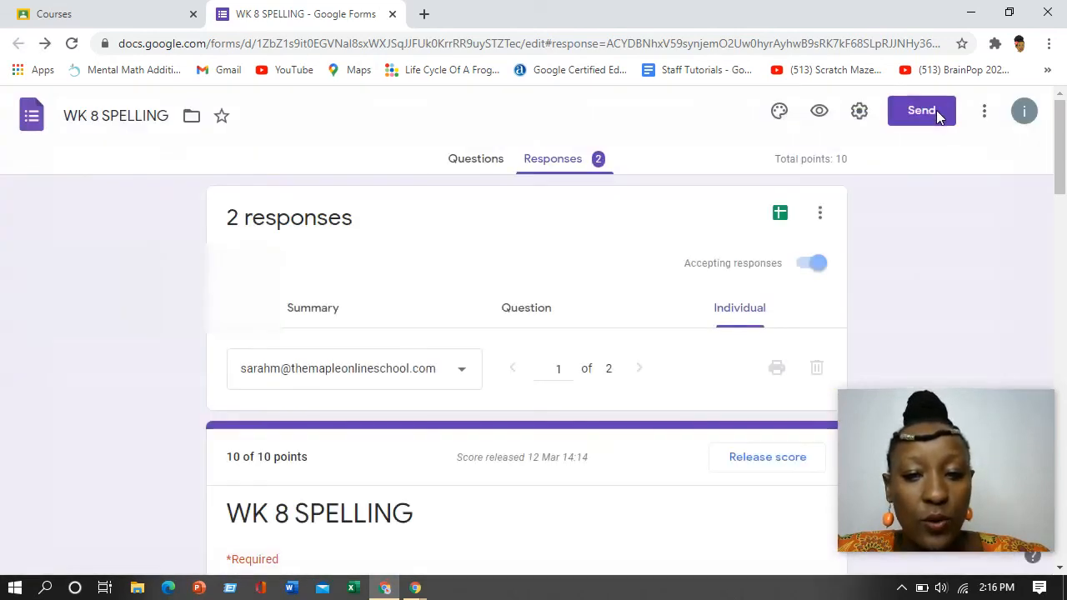
Open the spreadsheet of responses linked to the WK 8 SPELLING quiz
left_click(779, 216)
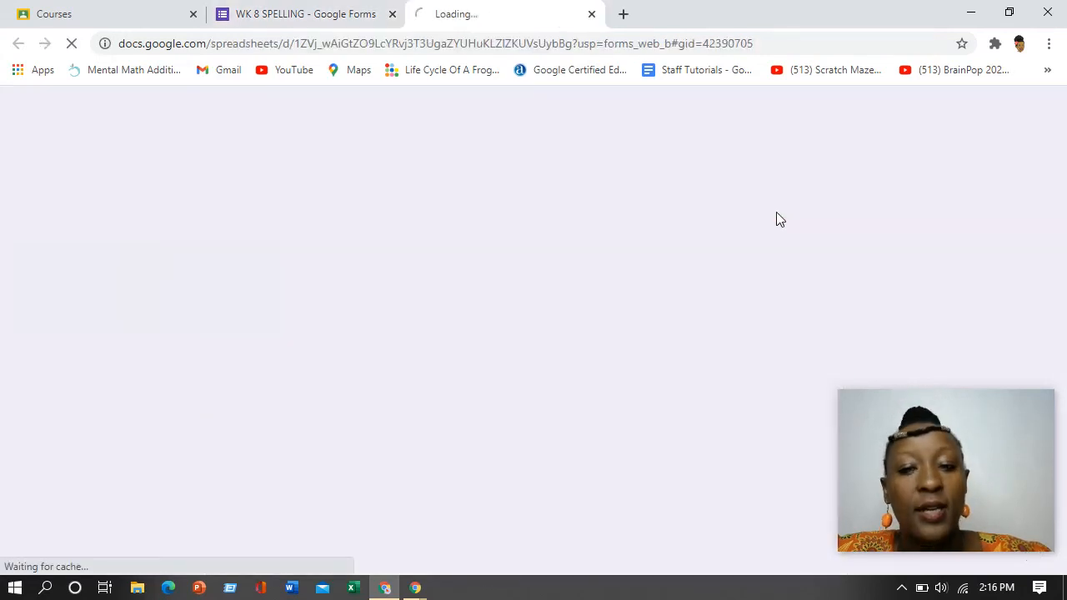